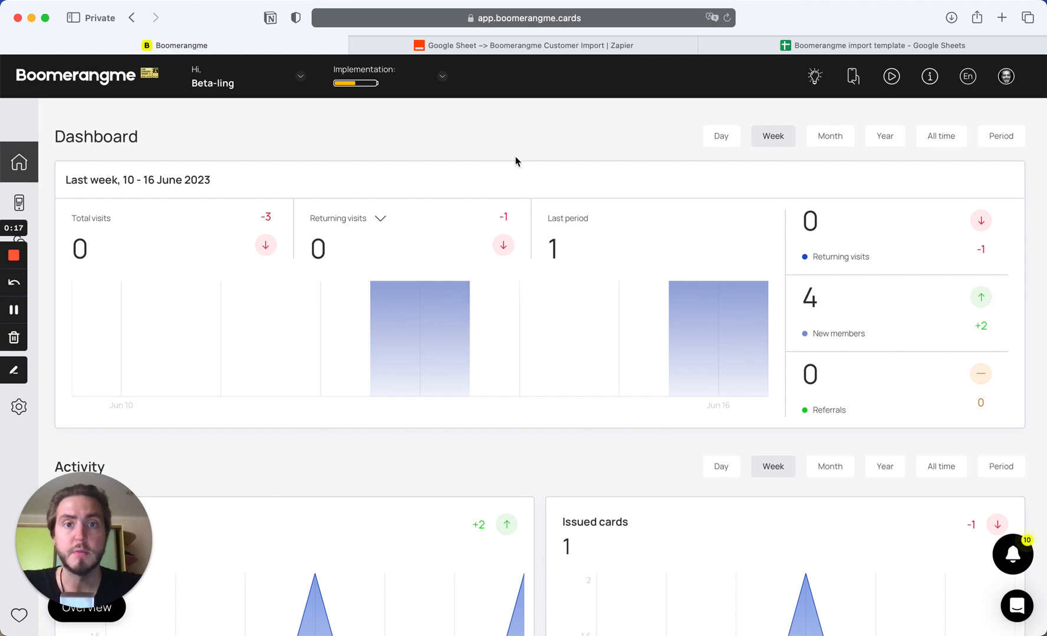
Open the Zapier website in a new browser tab
key(super+t)
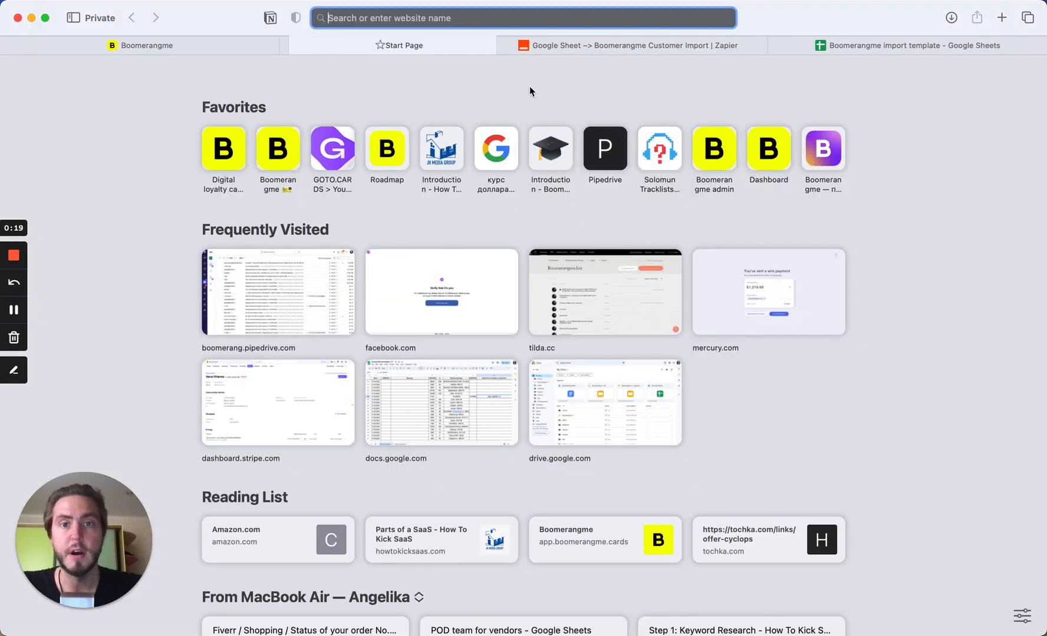
text(za)
key(Return)
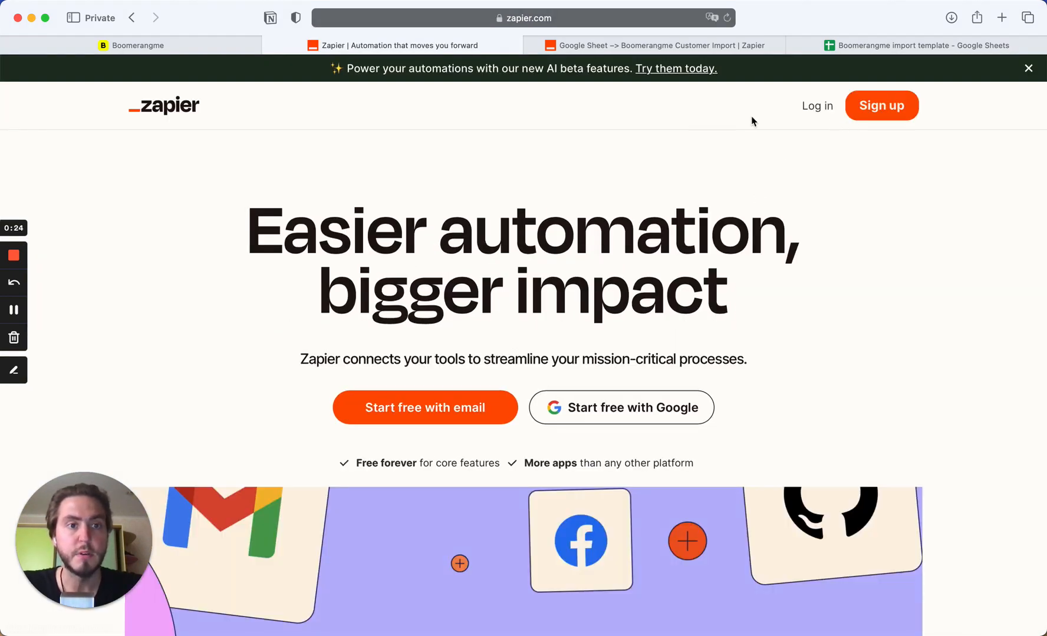
Search Zapier's apps for "boomerangme" and open the Boomerangme integrations page
click(695, 105)
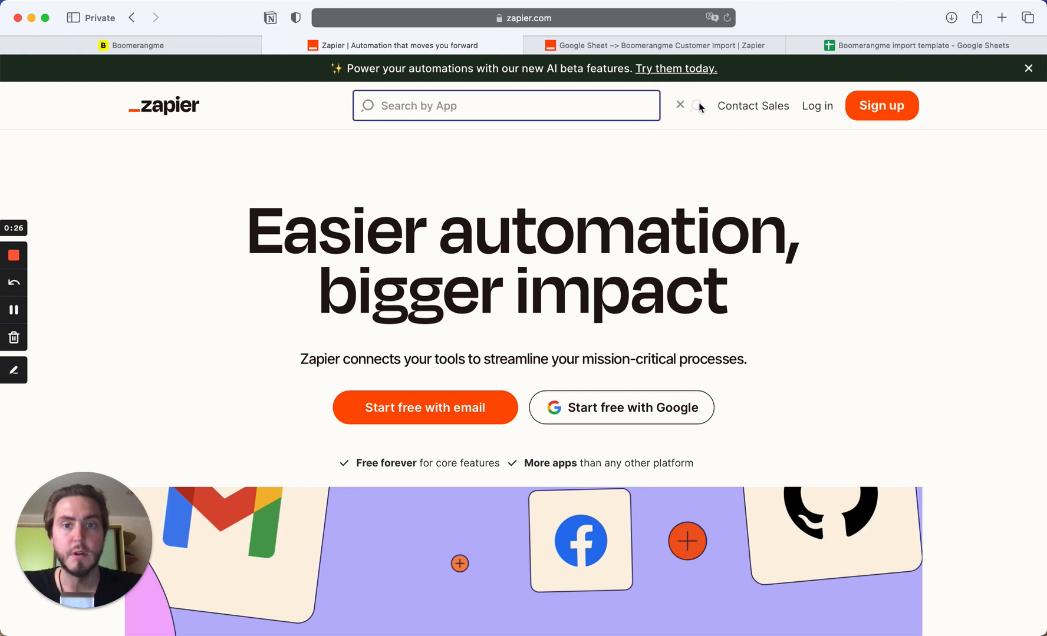
text(boomerang)
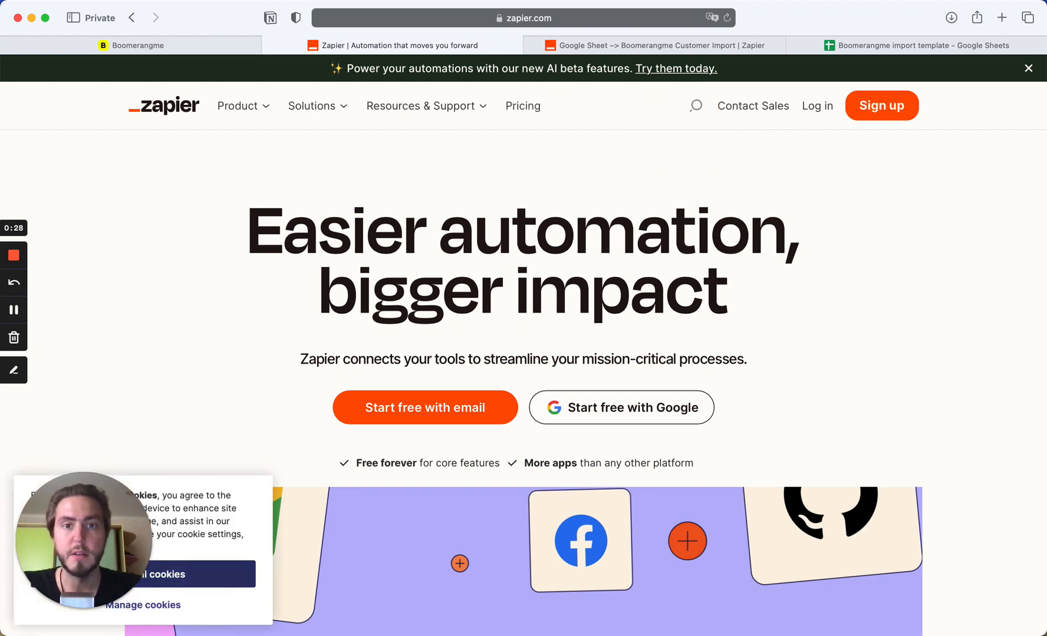
click(697, 106)
text(boomerangme)
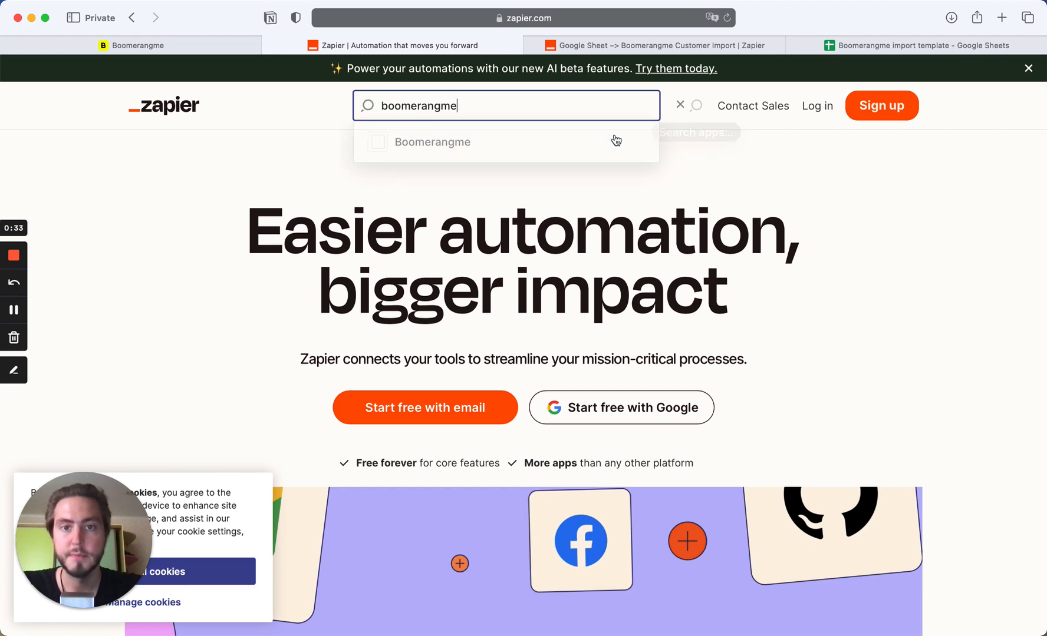
click(455, 145)
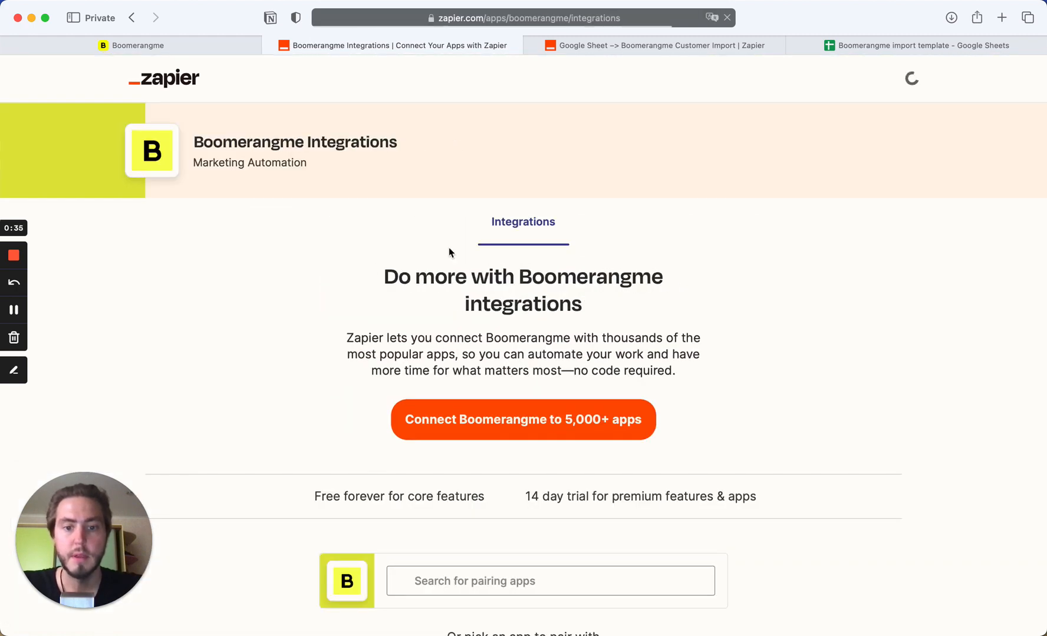
Accept the cookie notice and look through the pairing apps and workflow templates on the Boomerangme integrations page
scroll(448, 231, down, 3)
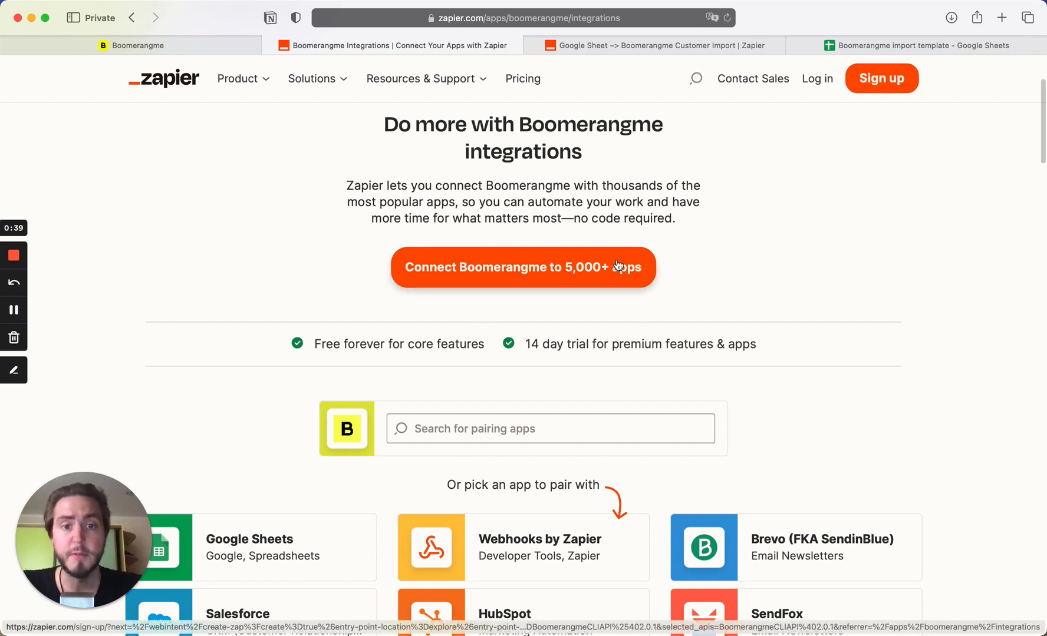
scroll(675, 201, down, 3)
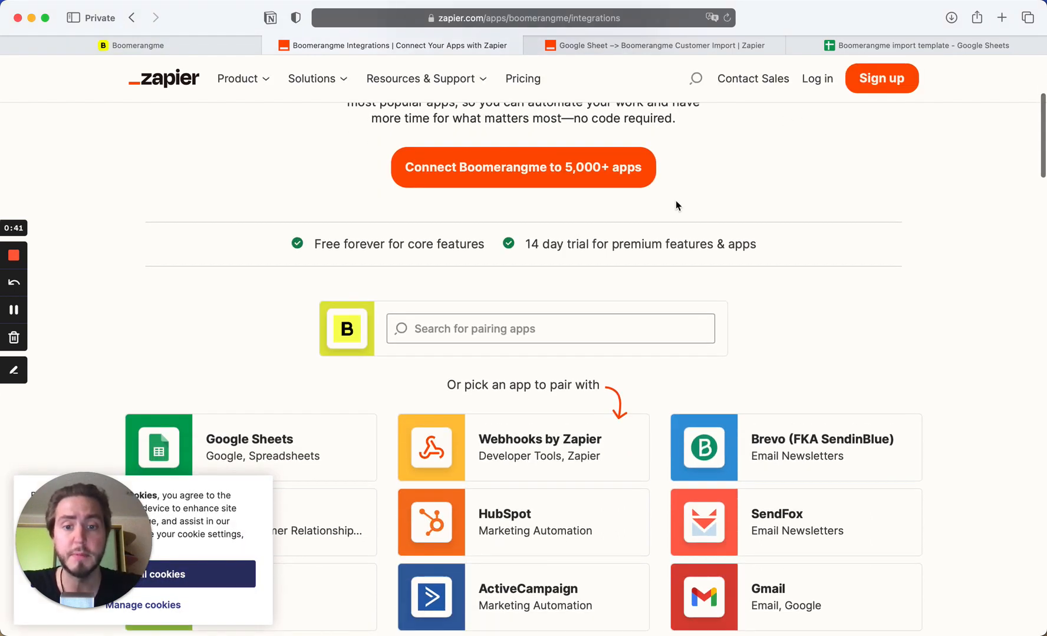
click(236, 573)
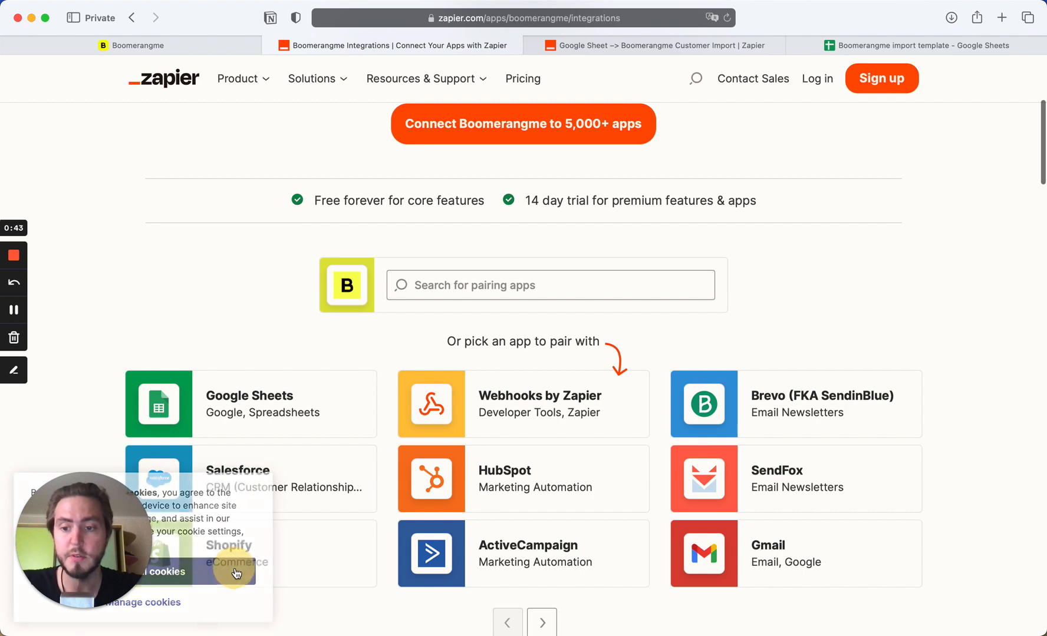
scroll(540, 311, down, 4)
scroll(541, 308, down, 6)
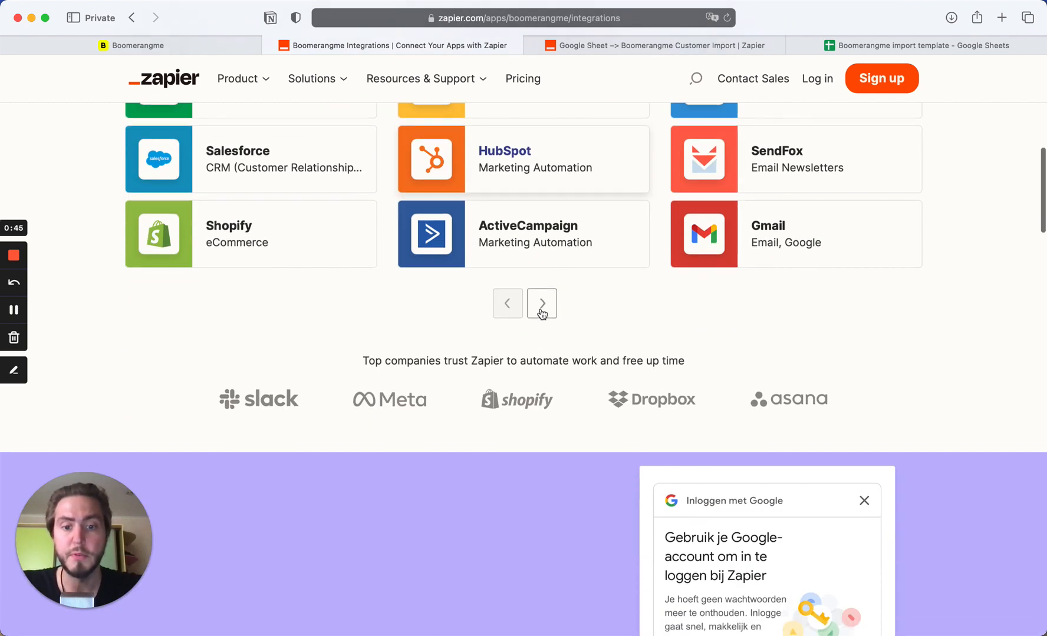
scroll(540, 308, down, 6)
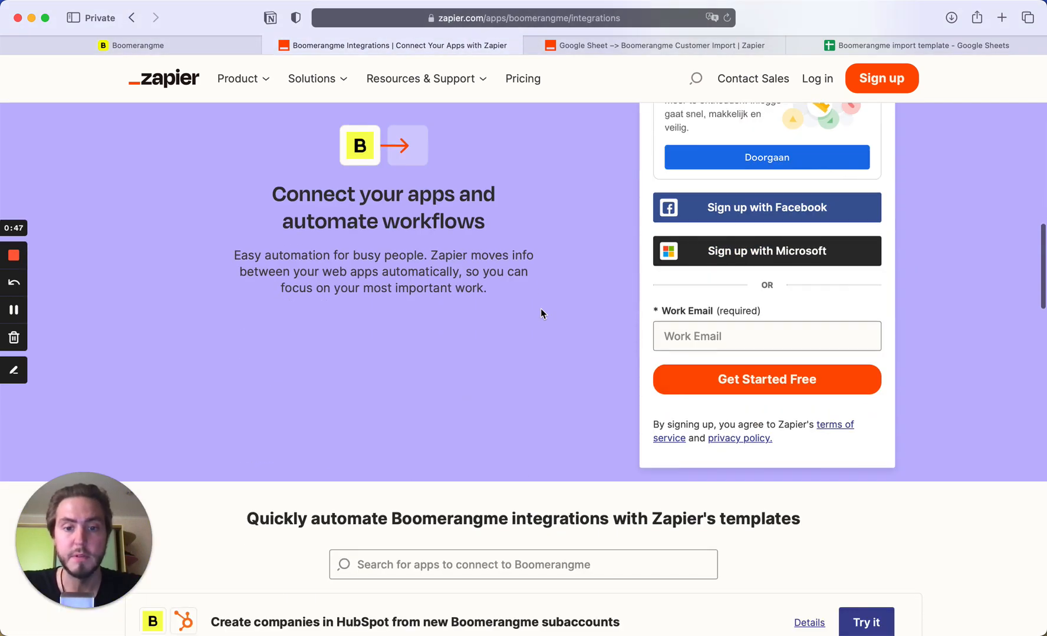
scroll(540, 308, down, 4)
scroll(541, 308, up, 20)
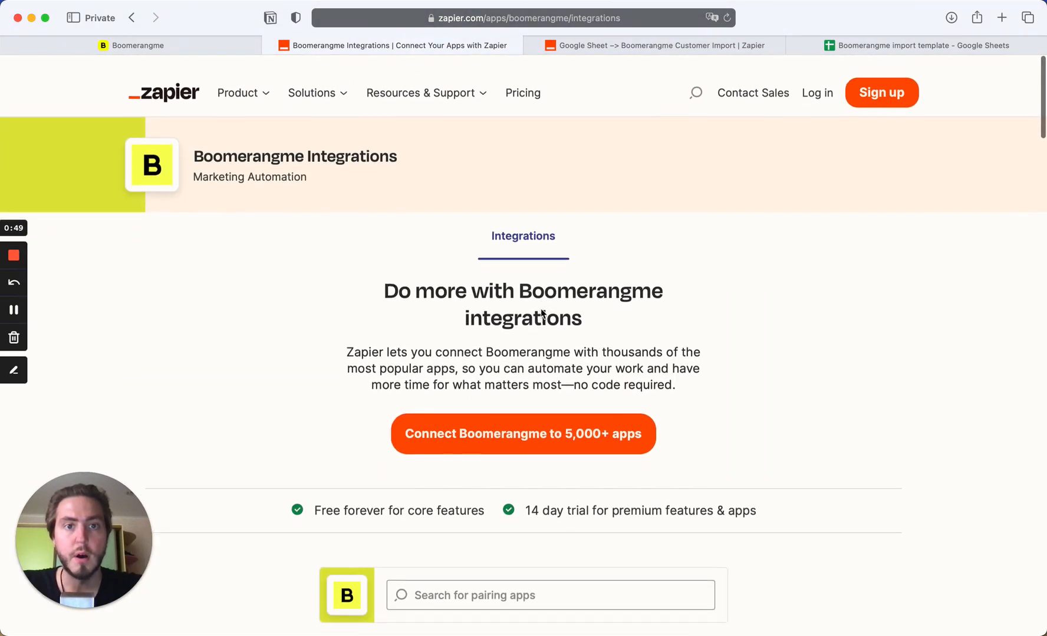
Move the Boomerangme integrations page behind the other open pages and switch to the existing Google Sheet to Boomerangme customer import Zap
drag(300, 44, 843, 42)
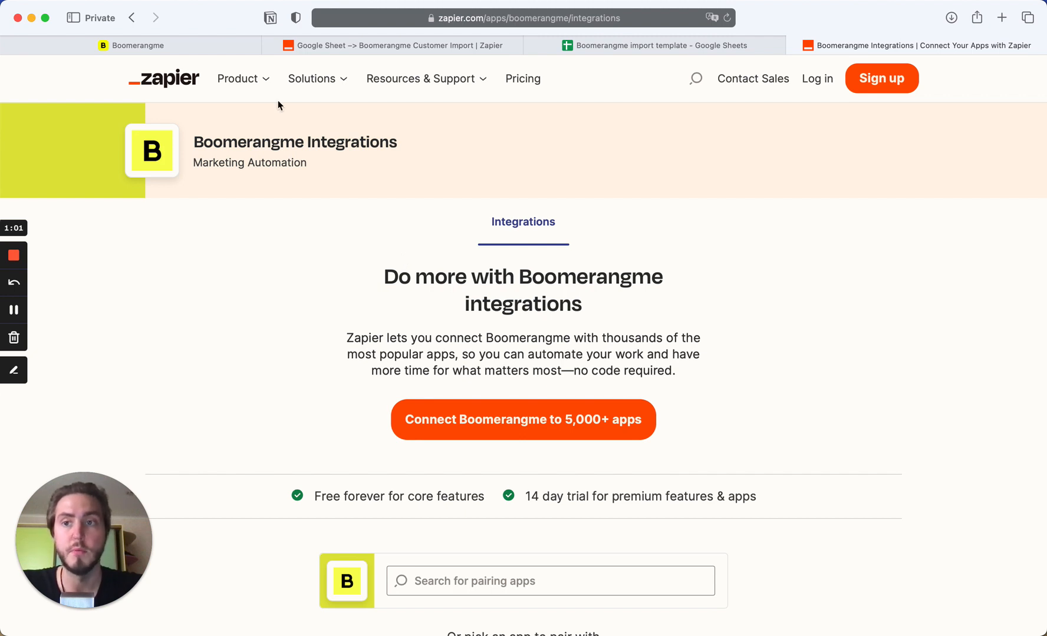
click(222, 47)
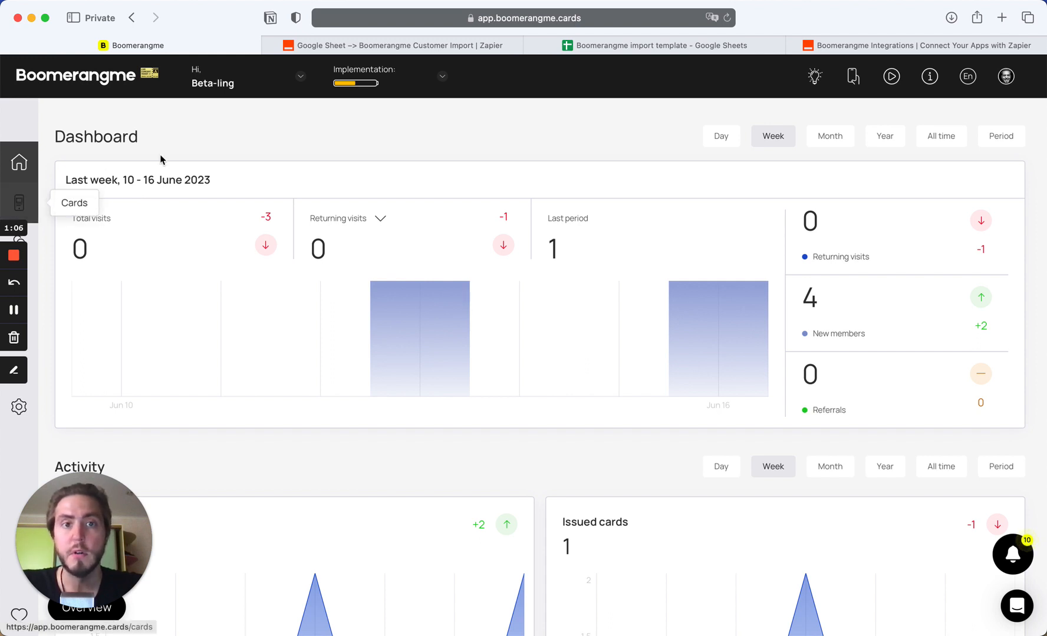
click(353, 45)
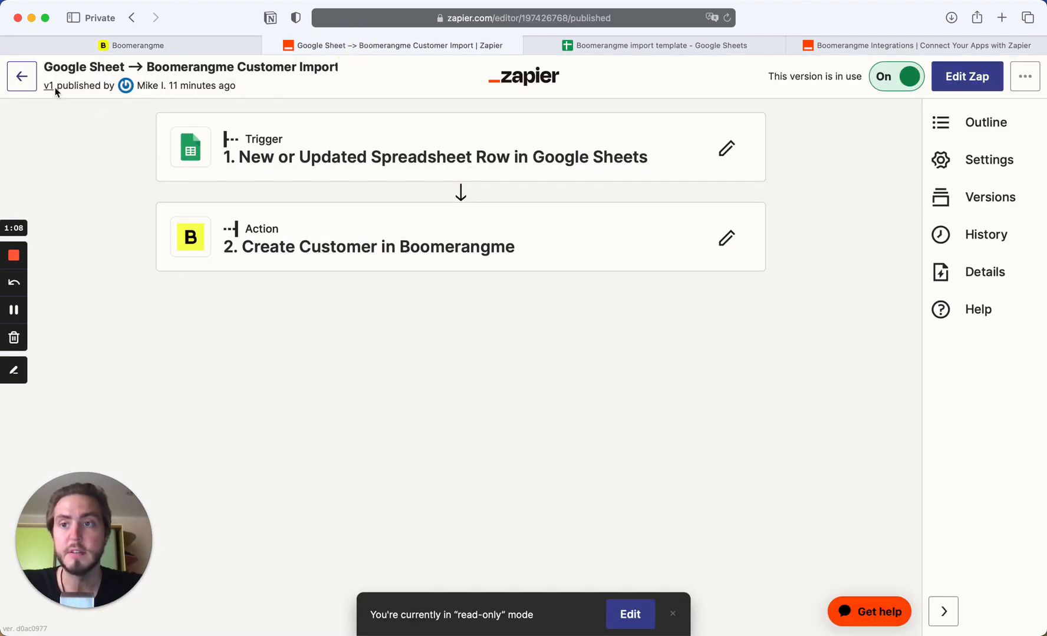
Return to the list of Zaps and create a new Zap in the Home folder
click(22, 76)
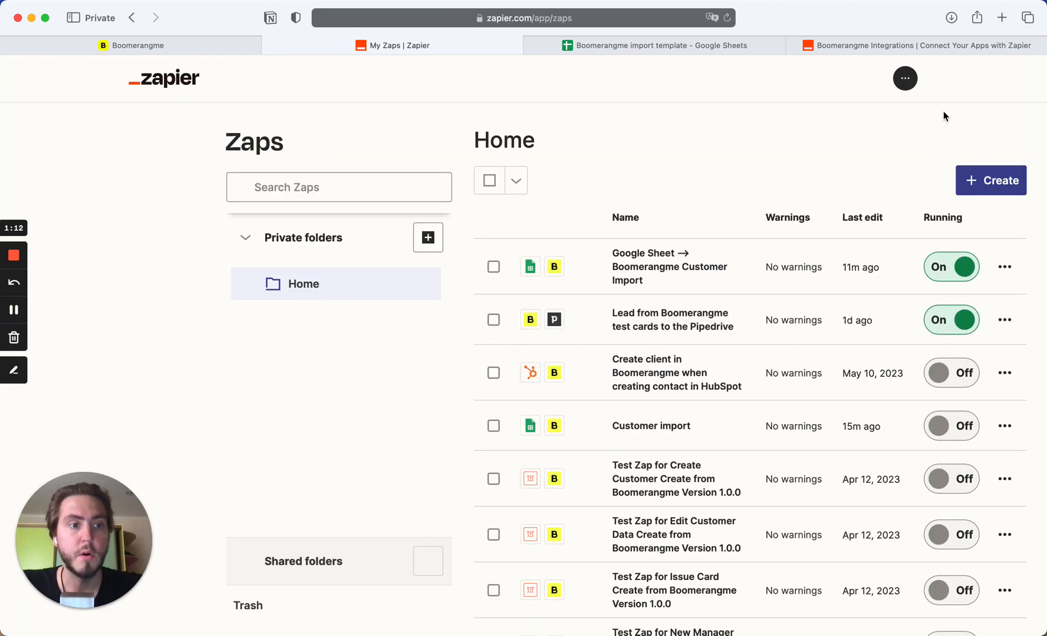
click(990, 180)
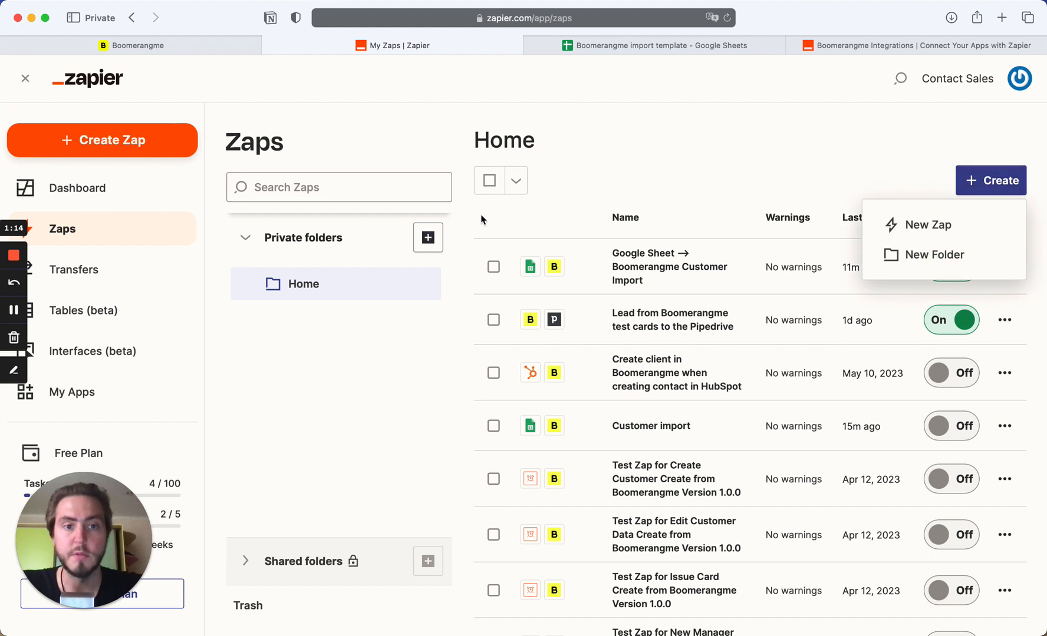
click(981, 225)
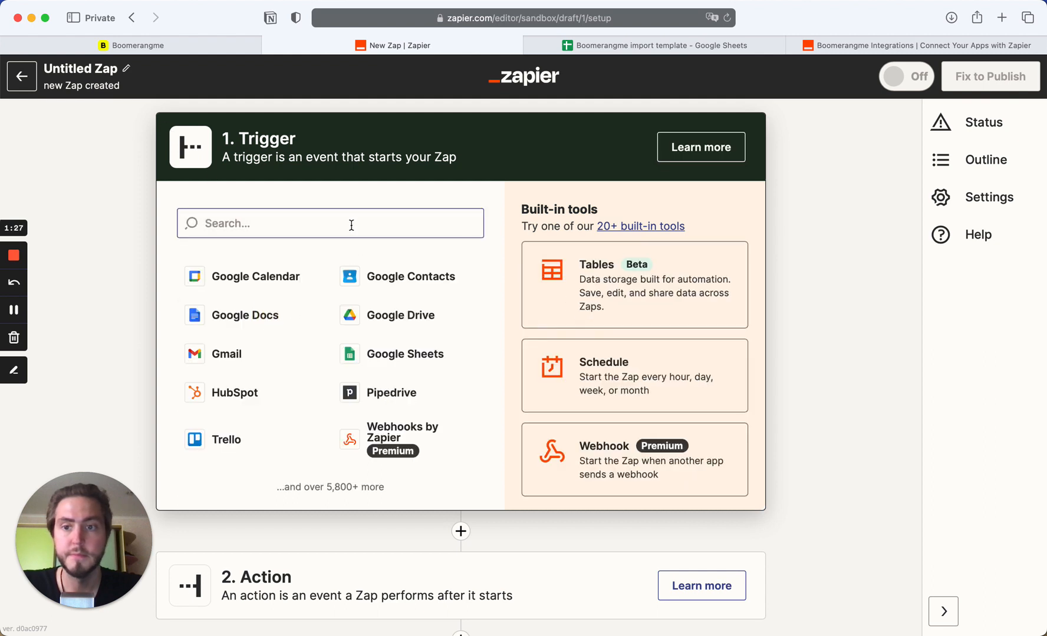
Set the Zap's trigger to Google Sheets with the event New or Updated Spreadsheet Row
click(351, 225)
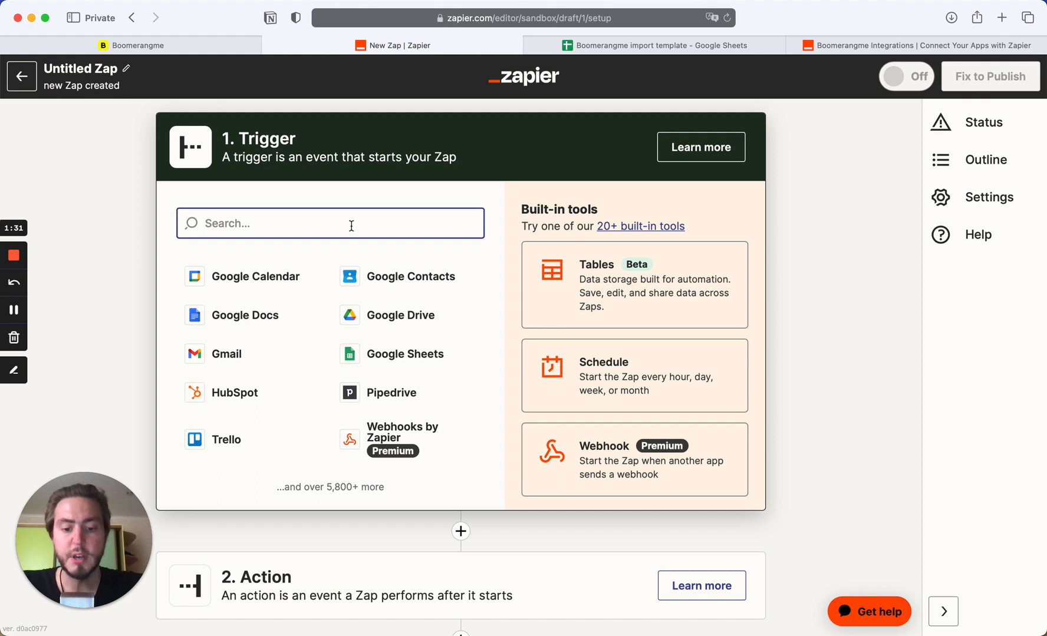
text(google sheet)
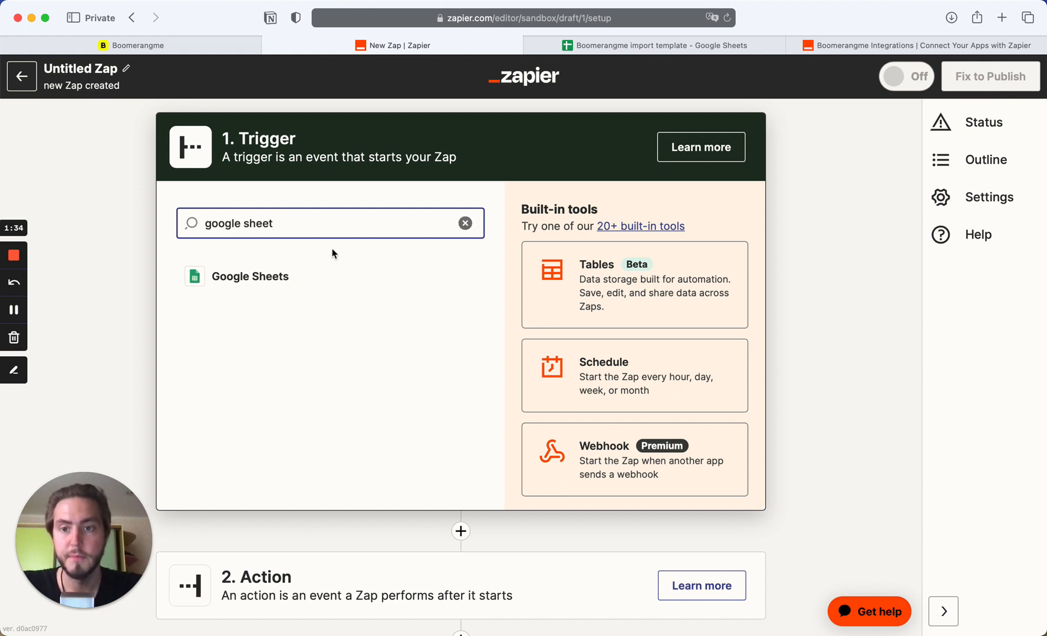
click(300, 271)
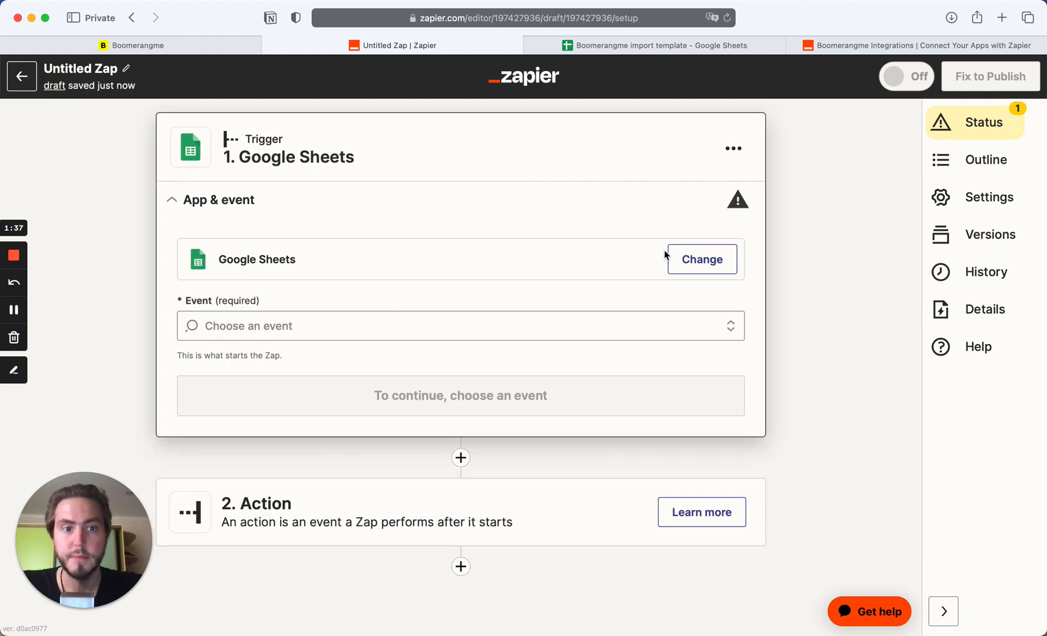
click(398, 325)
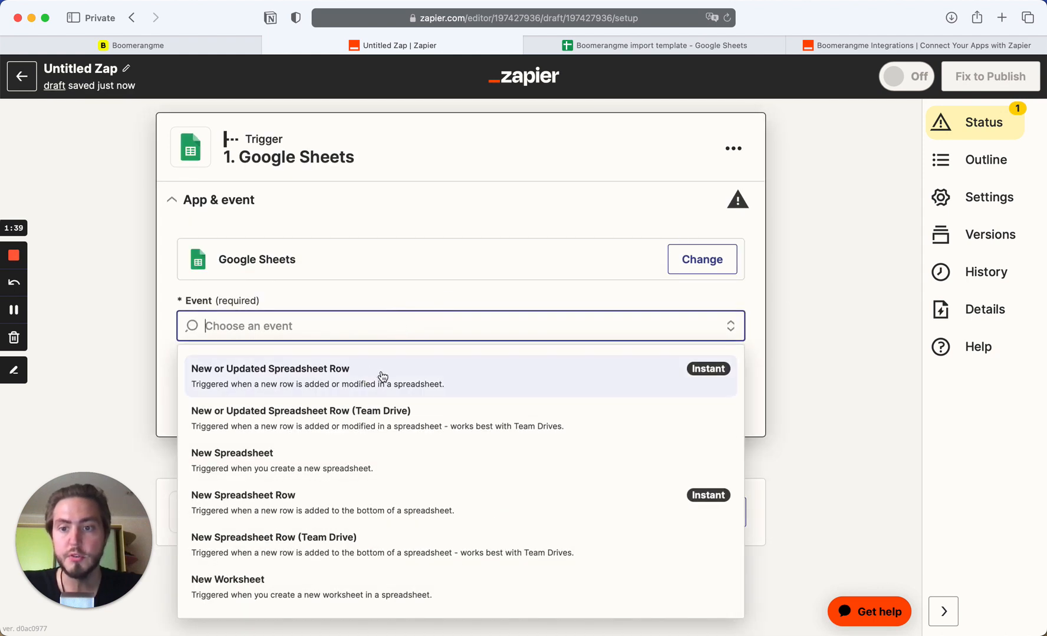
click(384, 377)
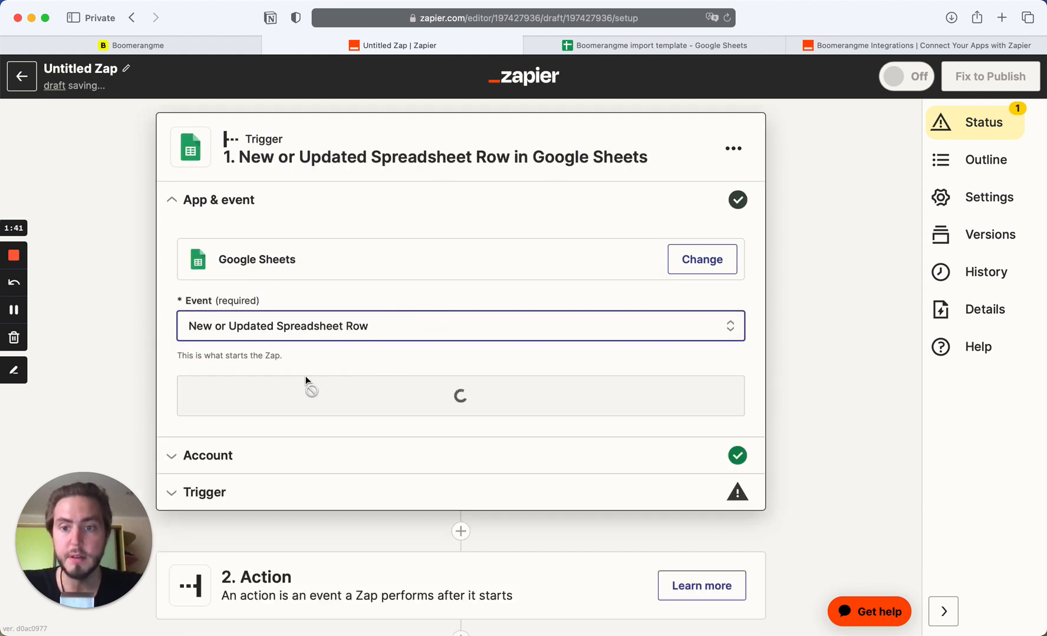
Accept the trigger event and the connected Google Sheets account, and proceed to the trigger's settings
scroll(399, 316, down, 2)
click(401, 312)
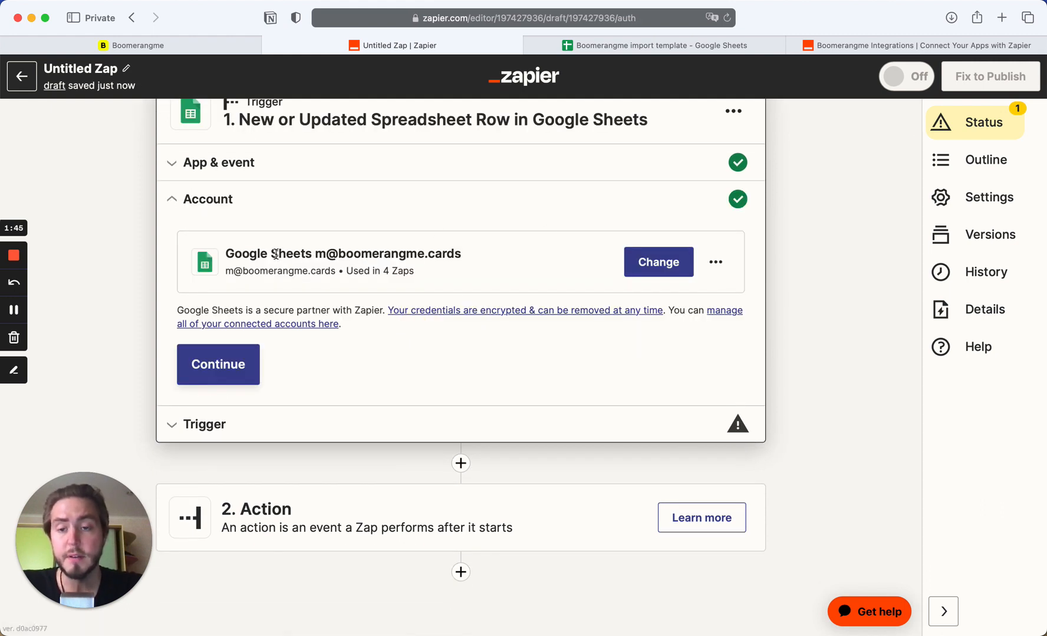
click(219, 364)
Configure the trigger with spreadsheet Boomerangme import template and worksheet Sheet1, keep any_column as the trigger column, and continue to testing
scroll(377, 259, down, 3)
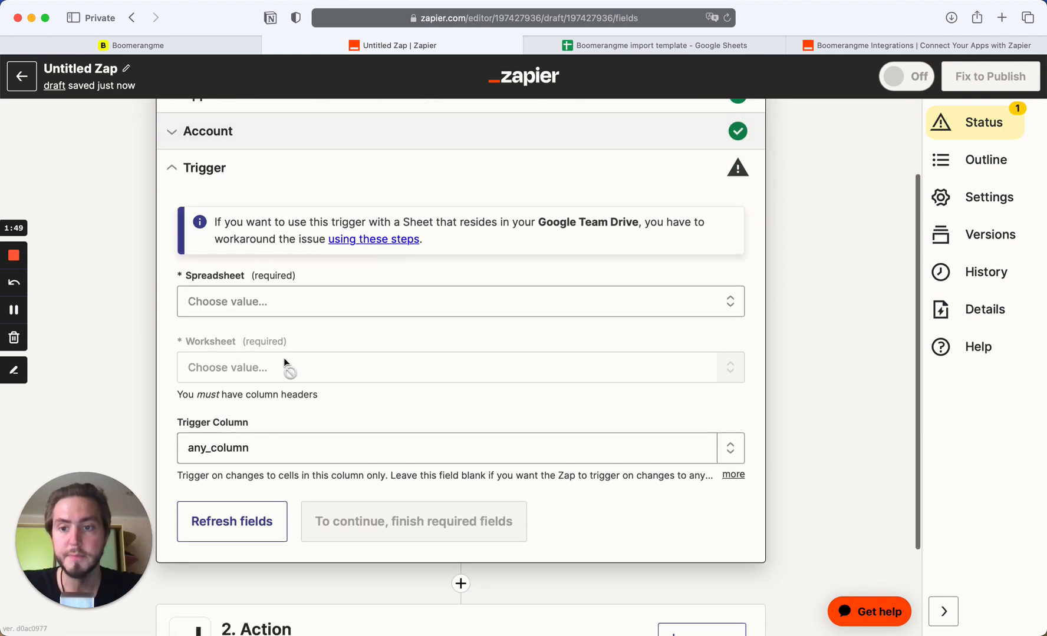
click(302, 305)
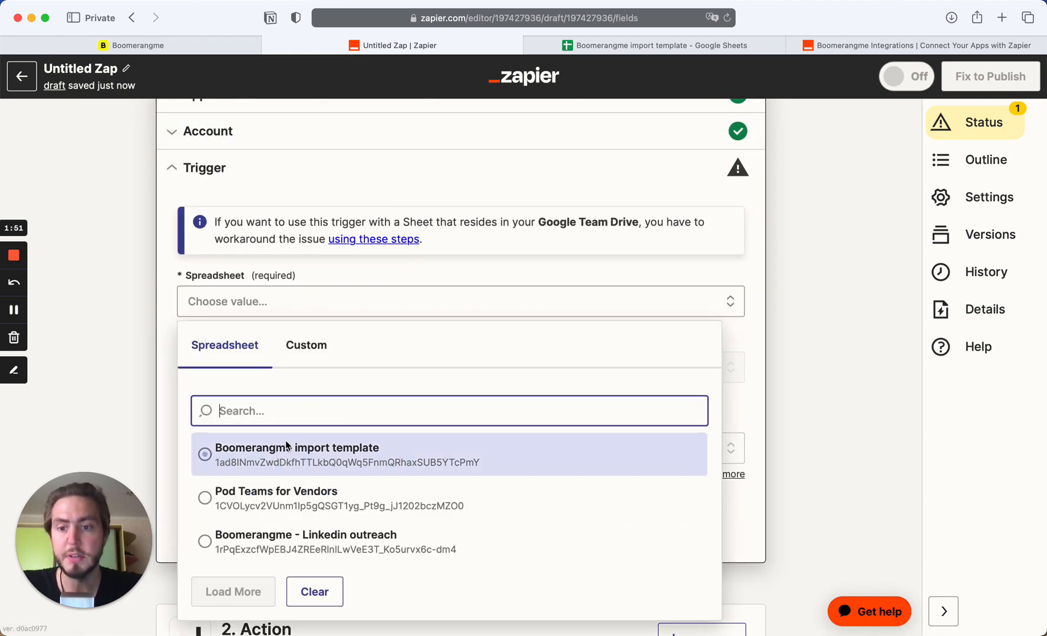
click(277, 454)
scroll(266, 384, down, 3)
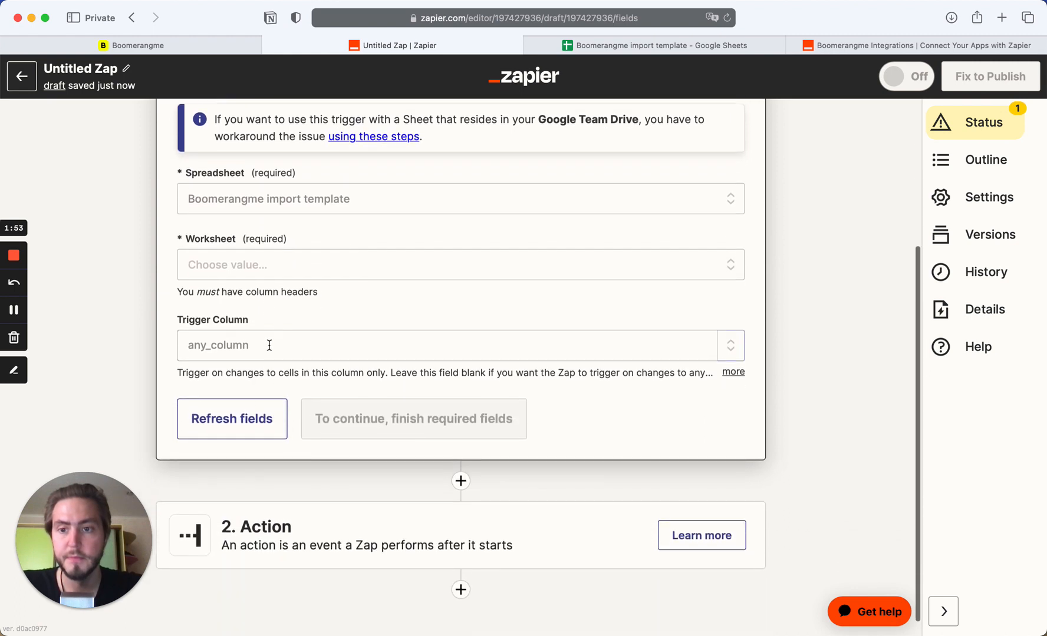
click(310, 250)
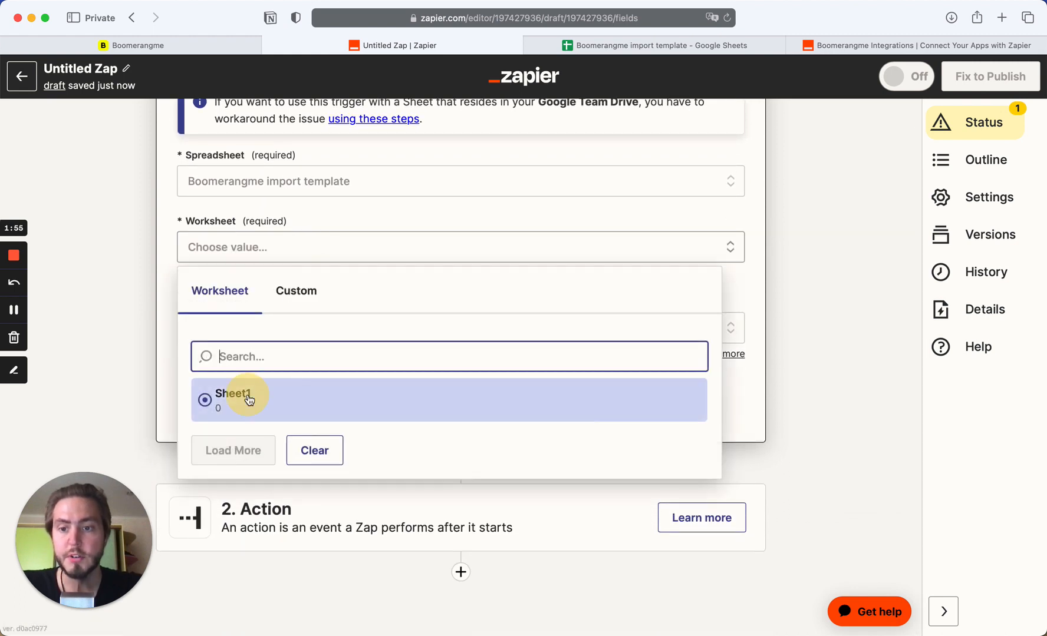
click(253, 329)
click(254, 328)
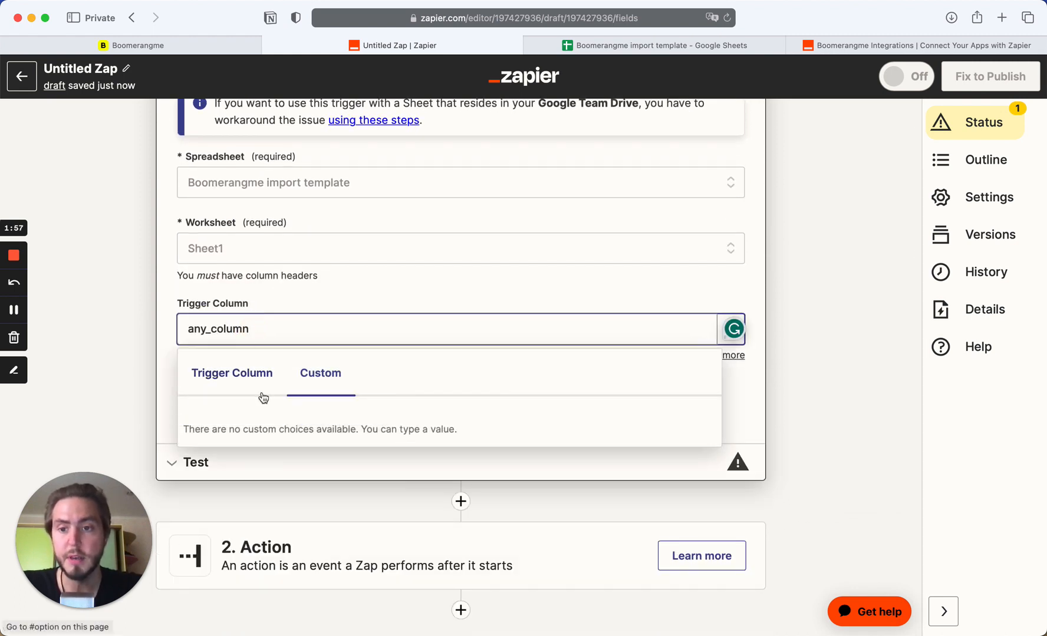
click(135, 306)
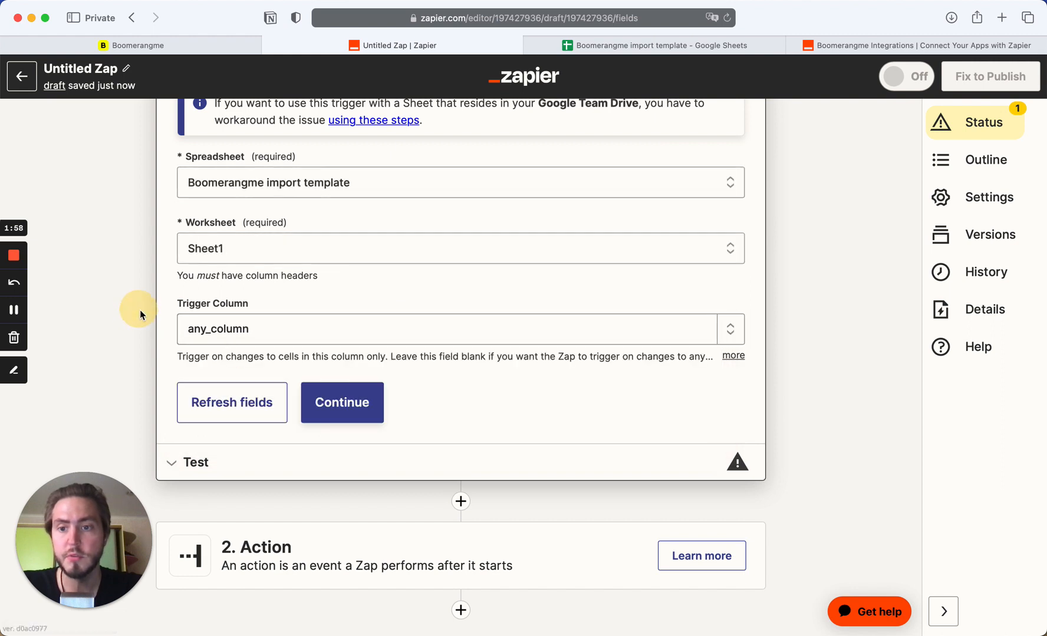
click(326, 399)
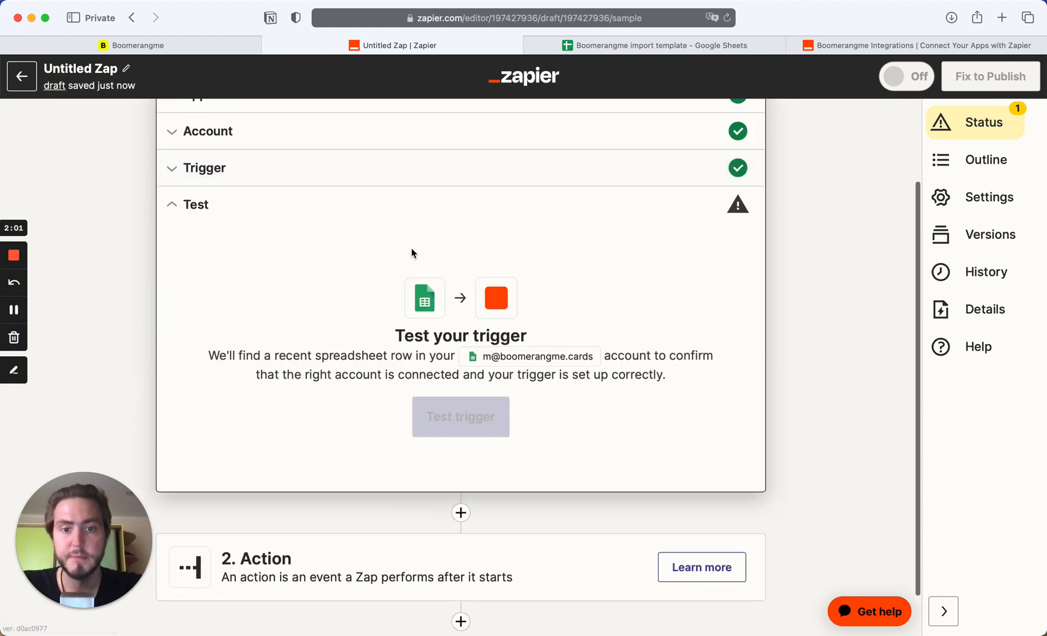
Test the trigger and open the Boomerangme import template spreadsheet to compare its columns with the sample row
click(478, 414)
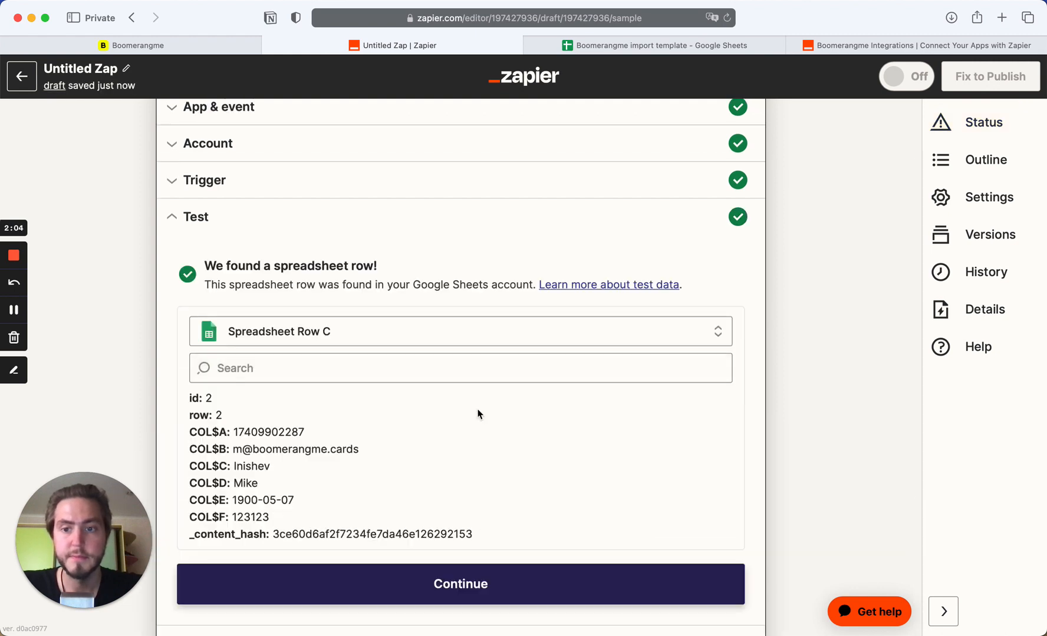
scroll(479, 415, down, 2)
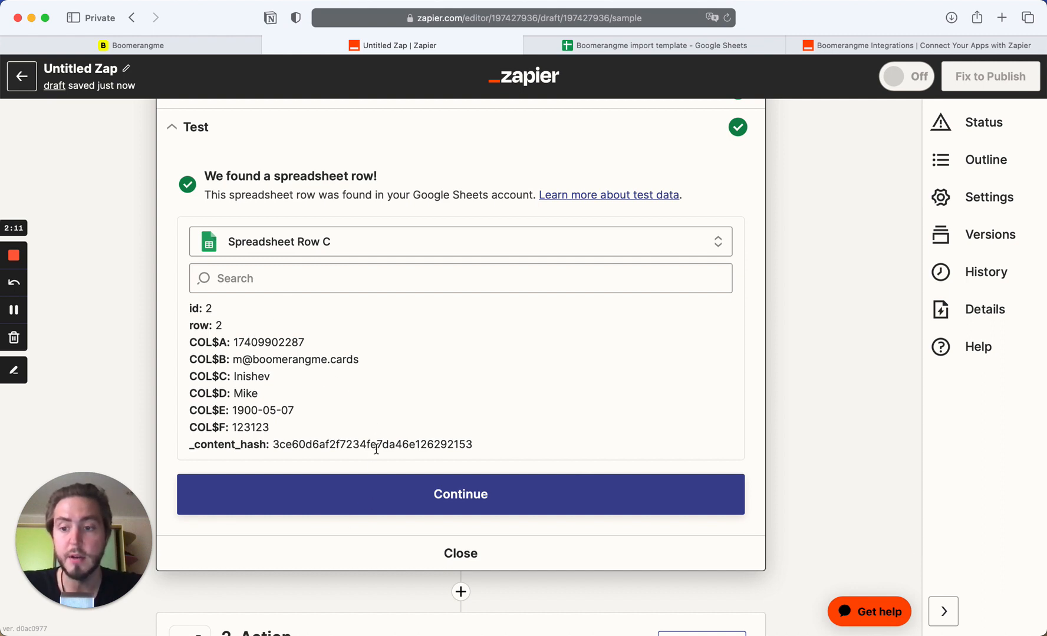
click(700, 46)
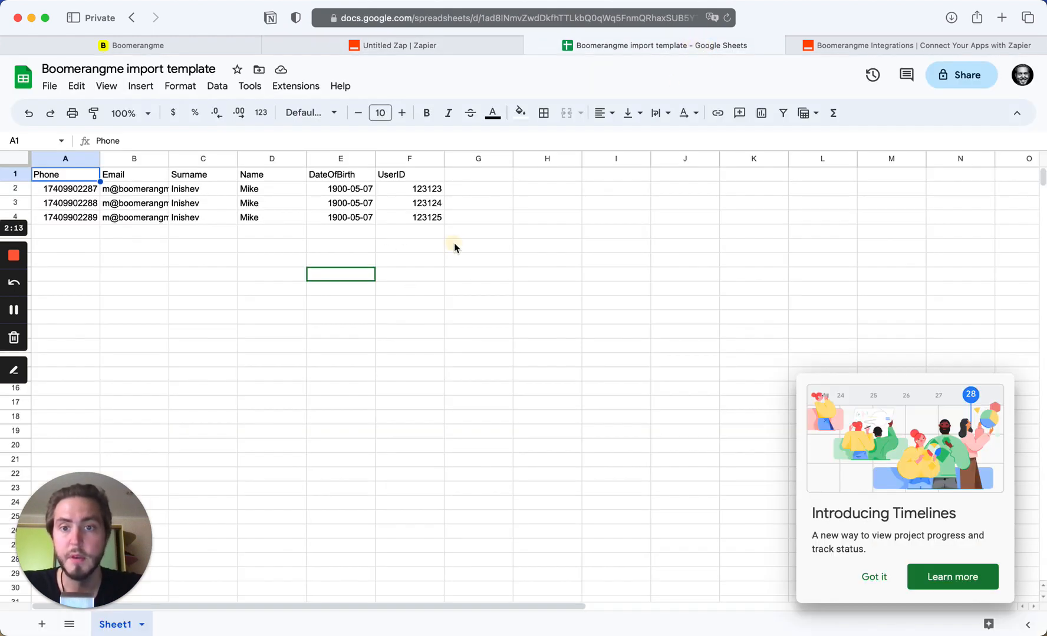
click(454, 247)
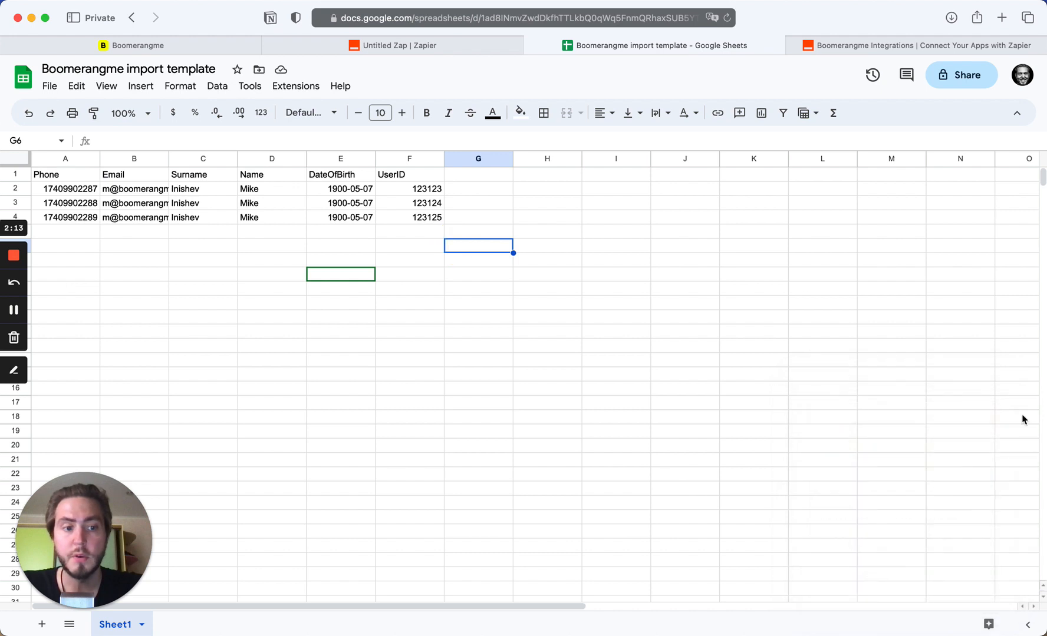
Switch to Boomerangme, open the customers section and go to the import template download under Customer import
click(75, 176)
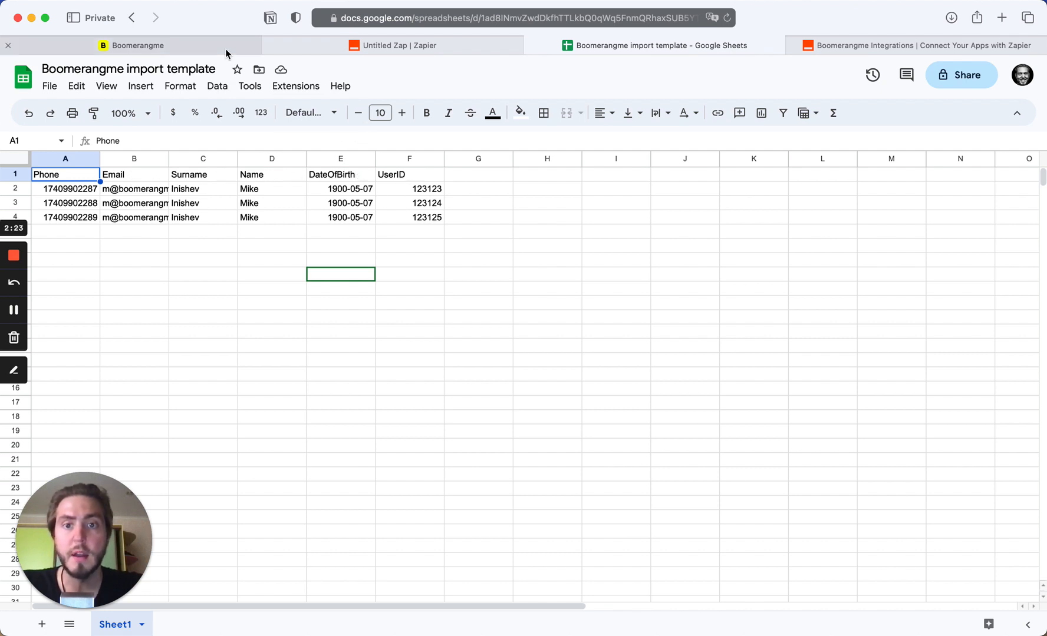
mouse_move(225, 49)
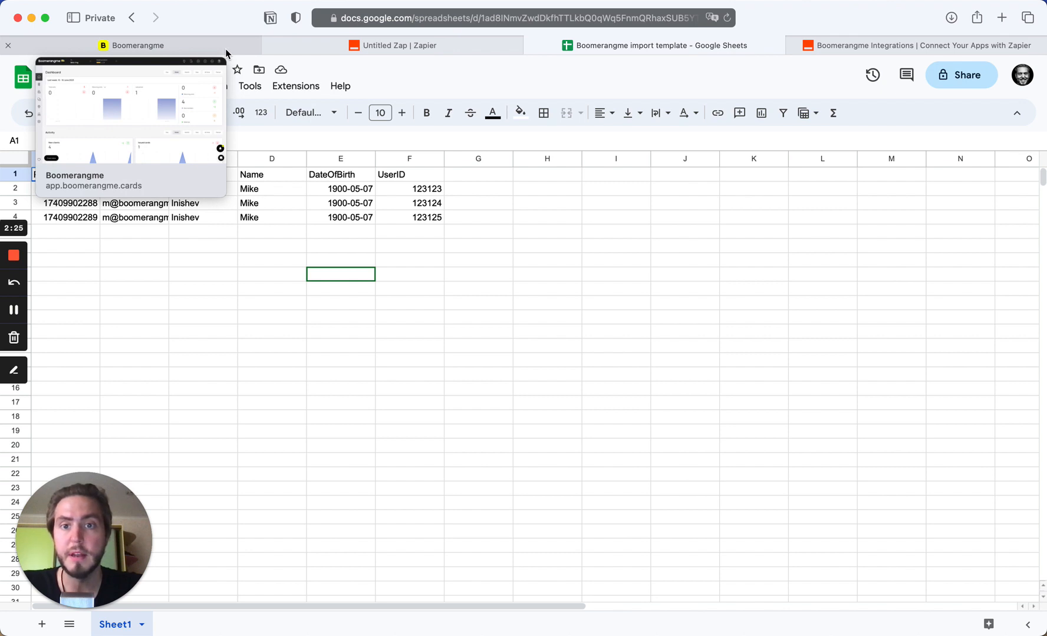
click(225, 48)
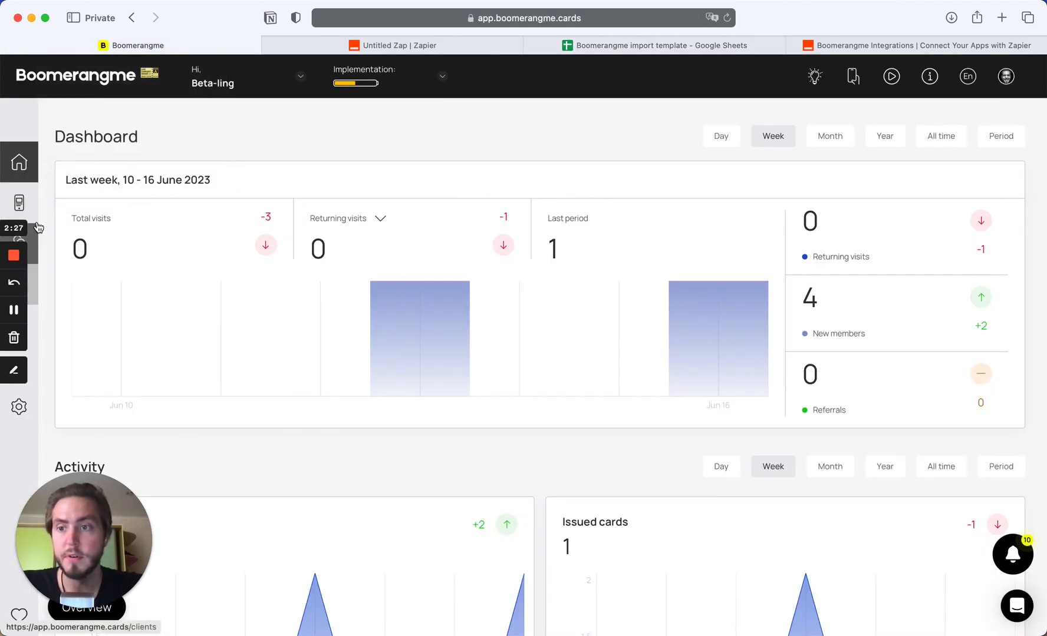
click(34, 264)
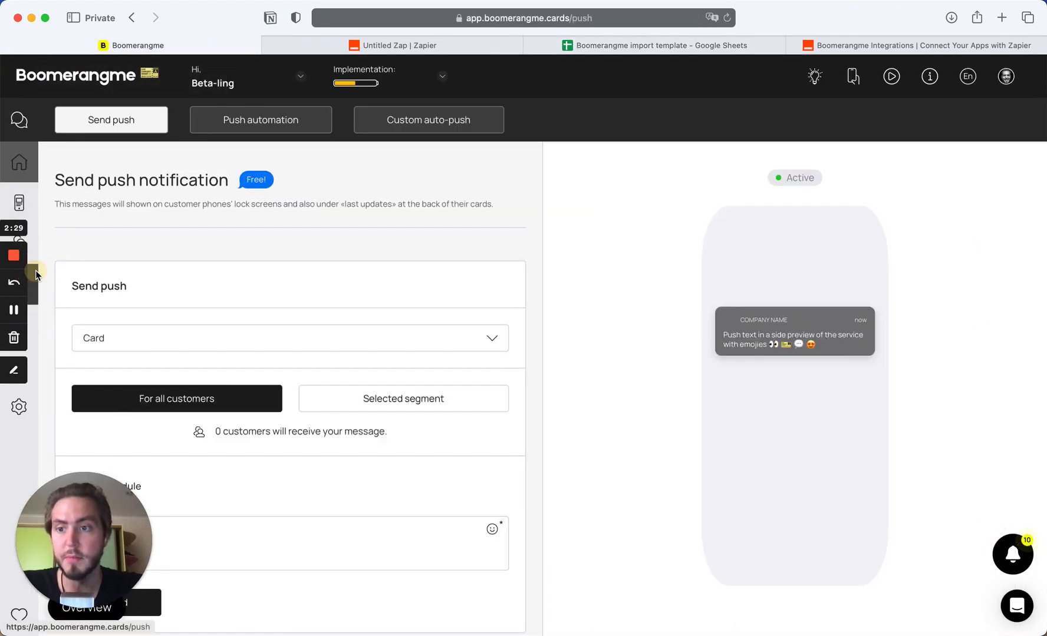
click(34, 264)
scroll(354, 365, down, 10)
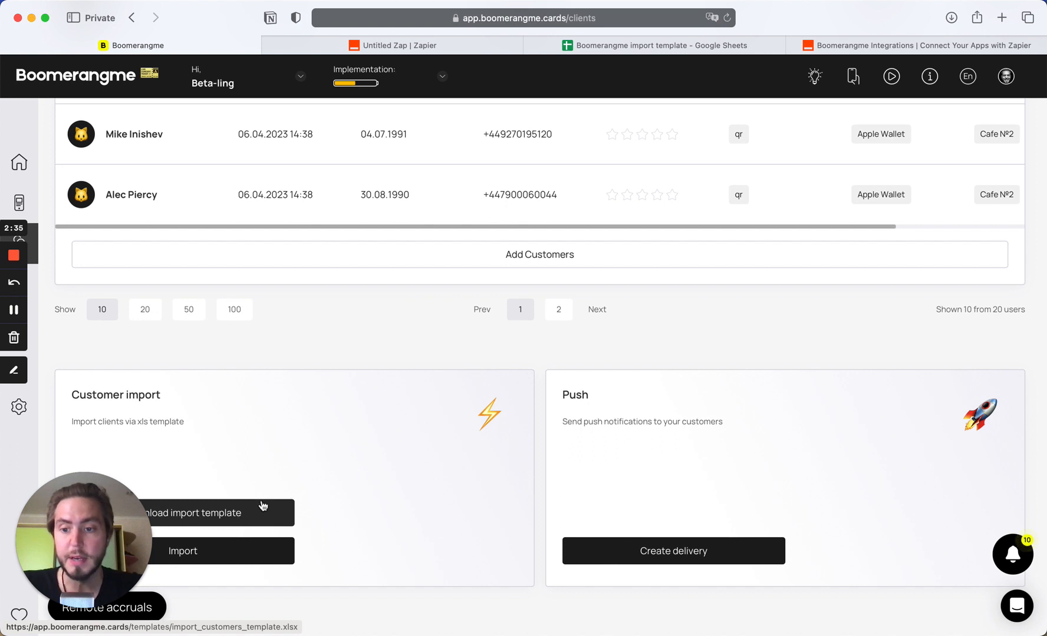
click(252, 510)
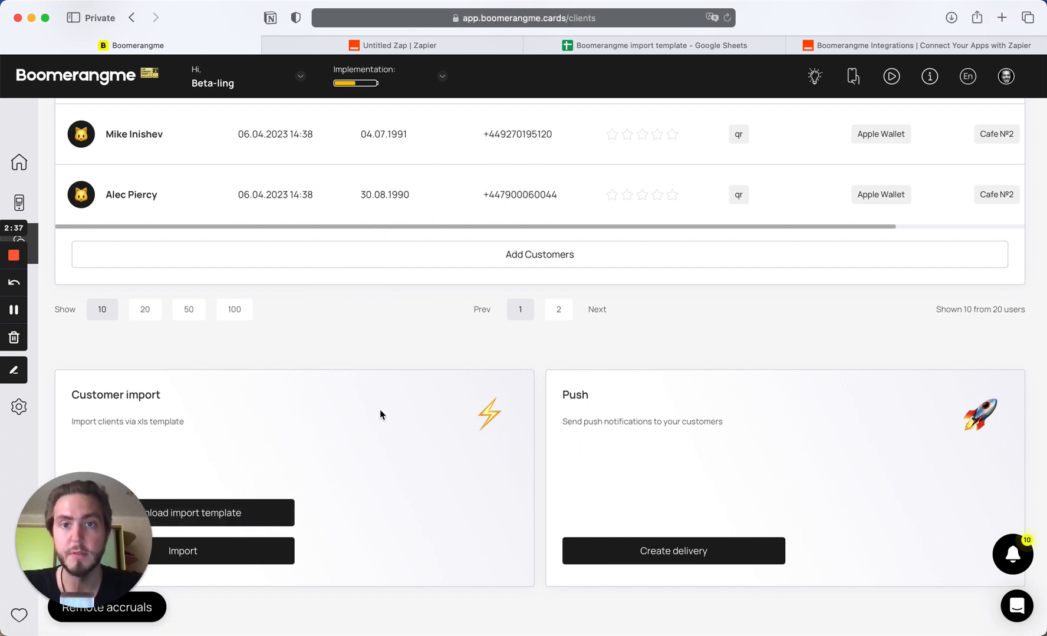
Return to the Zap in Zapier, accept the found spreadsheet row, and choose the latest Boomerangme app for the action
click(469, 46)
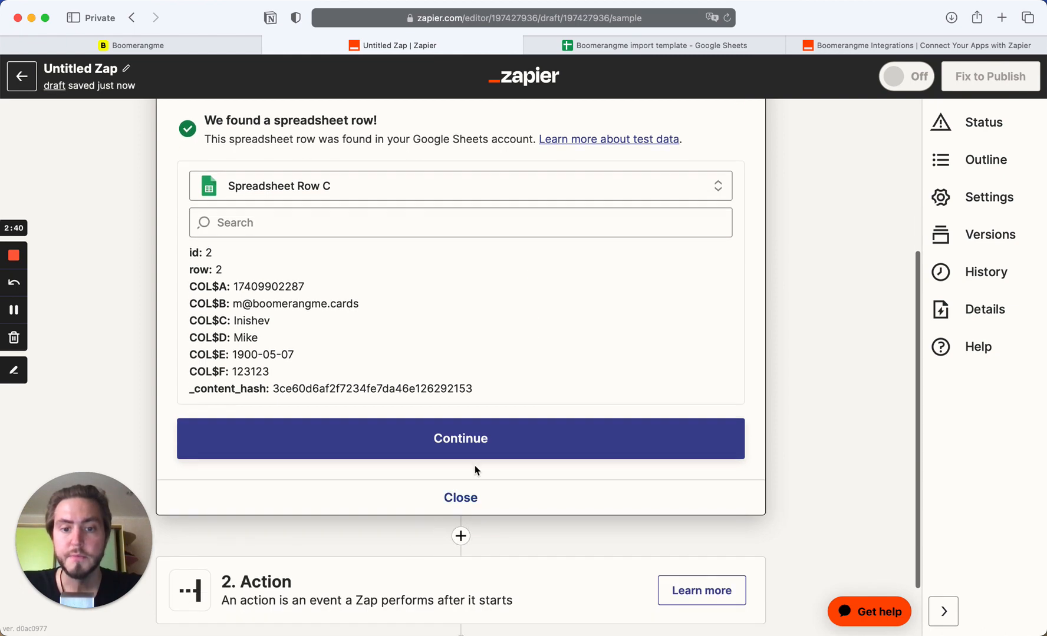
click(505, 425)
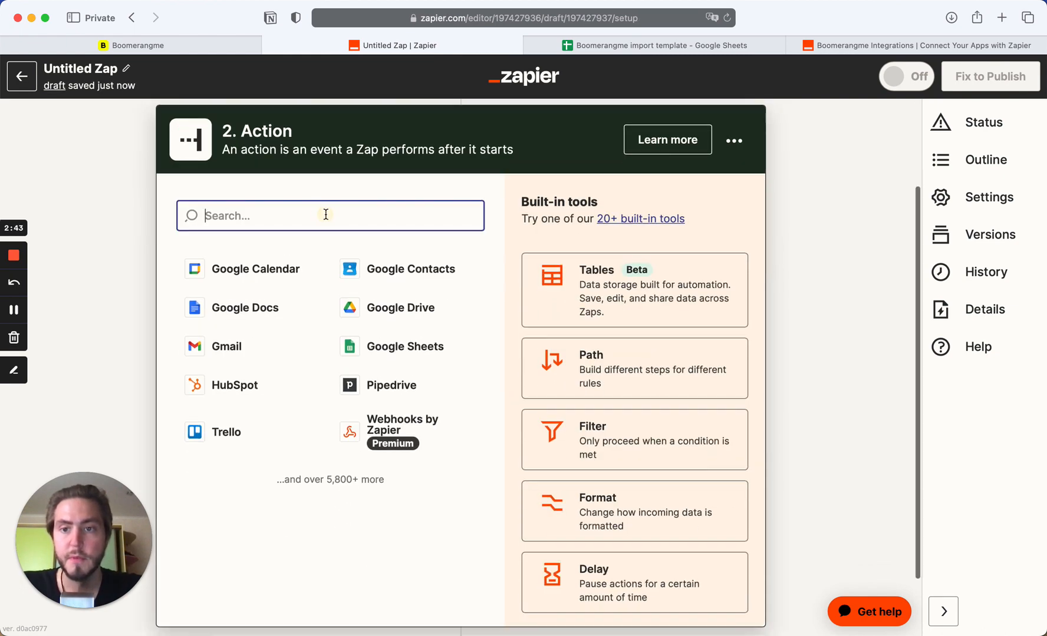
text(boomerang)
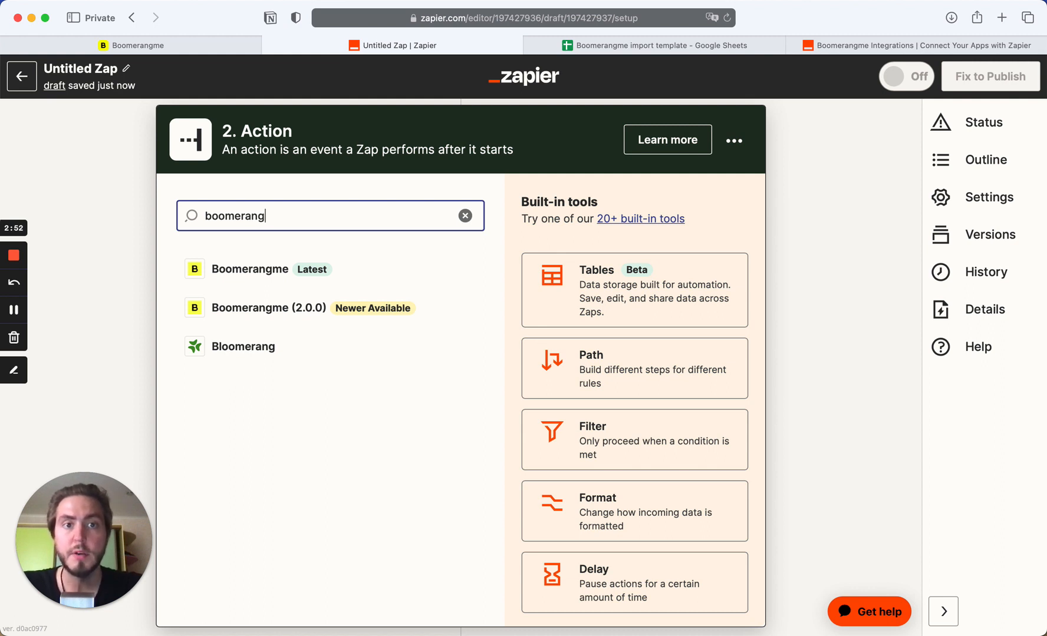
click(267, 265)
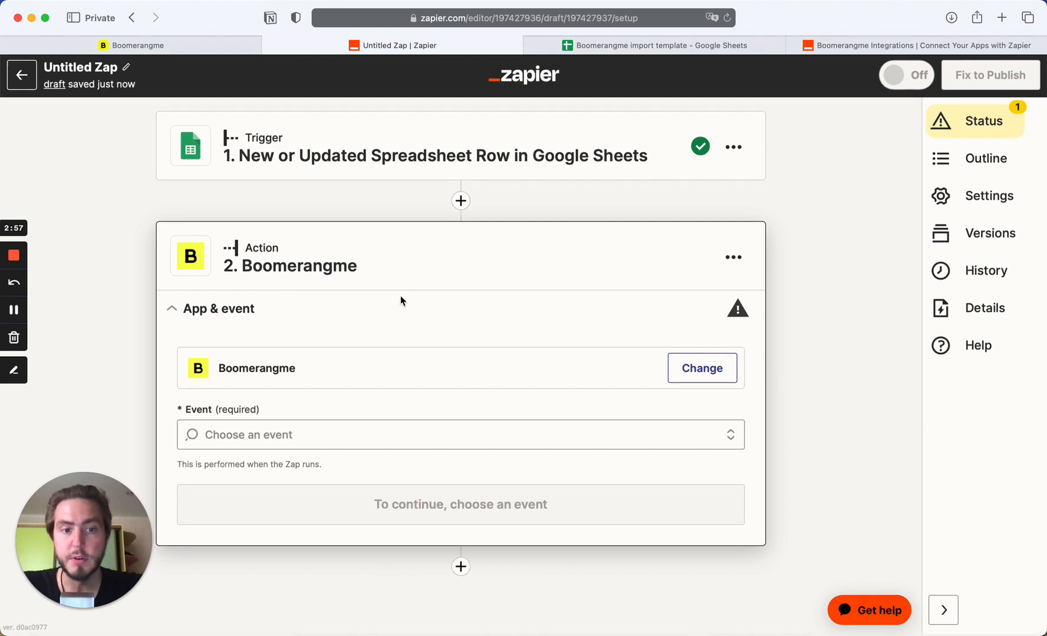
Set the Boomerangme action's event to Create Customer and proceed to its account settings
click(499, 445)
text(crea)
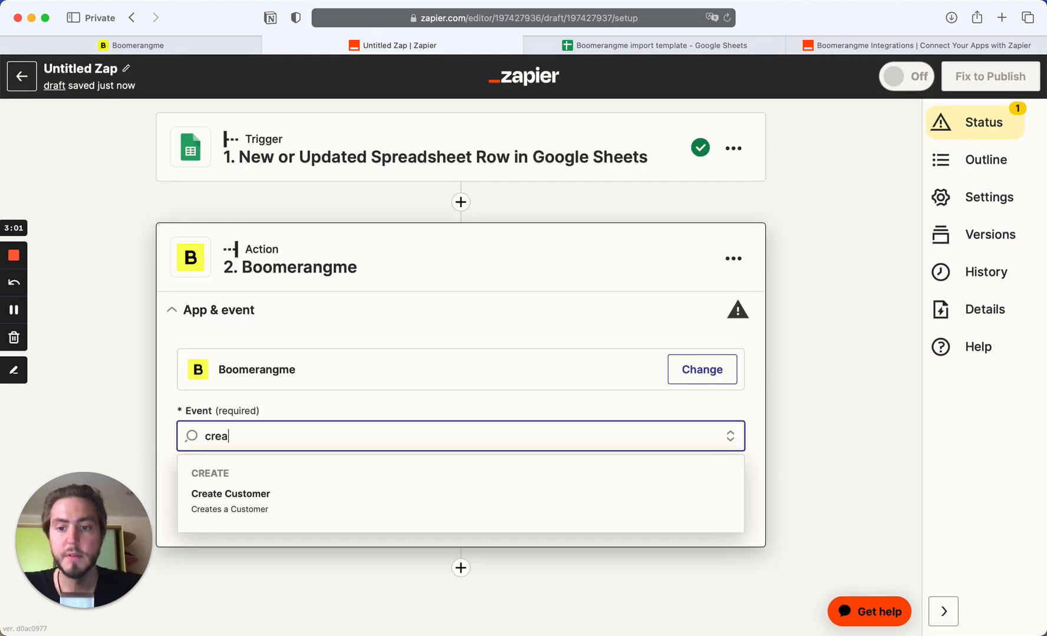
click(324, 493)
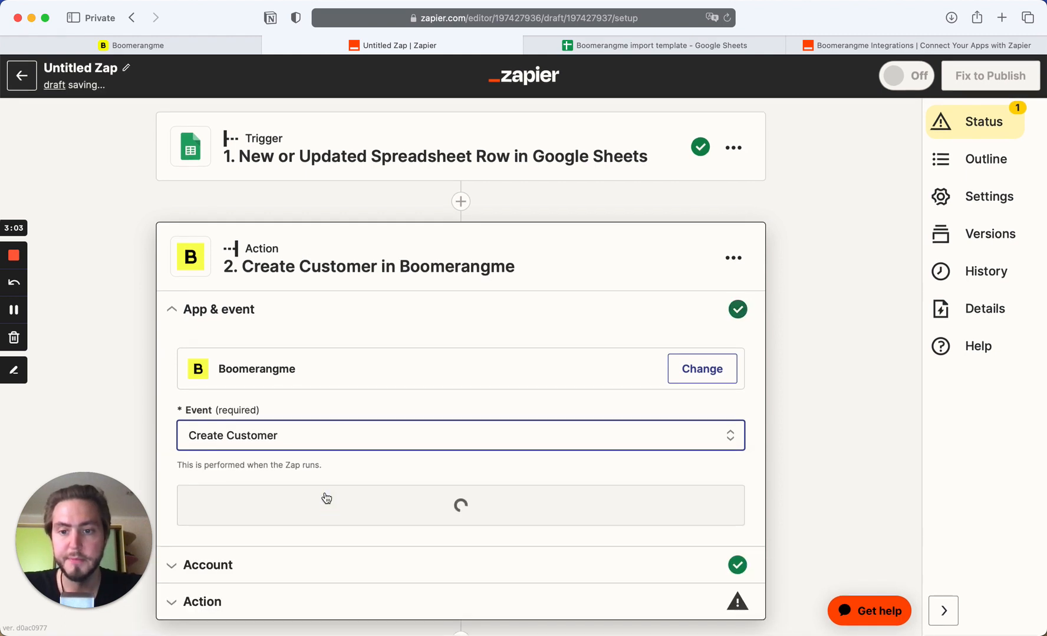
click(366, 435)
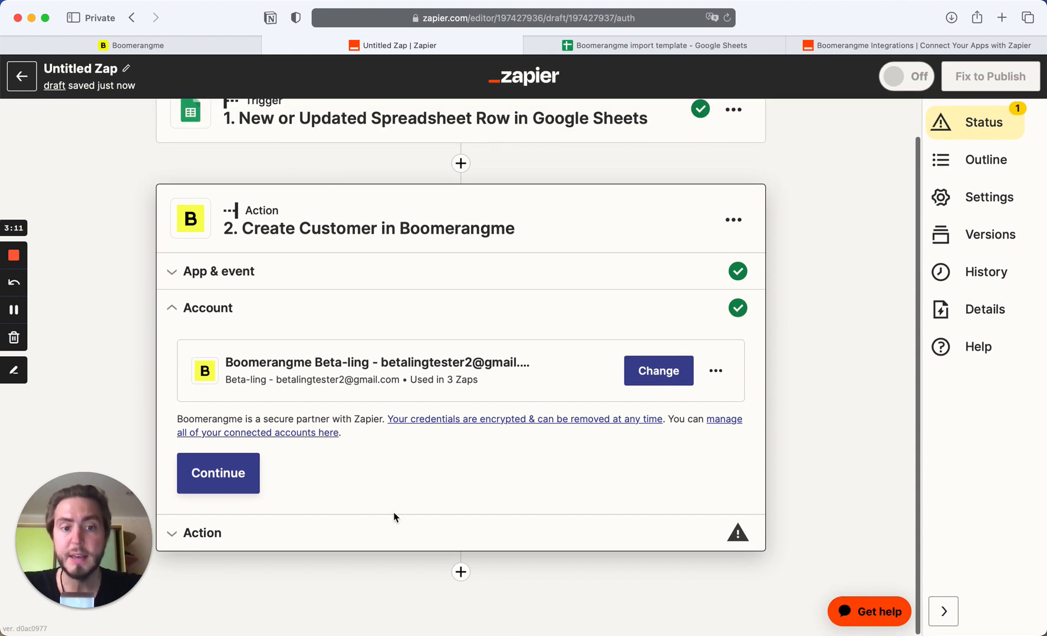
Switch to Boomerangme, open the Integrations settings, copy the account's API key and dismiss the settings tour
click(186, 39)
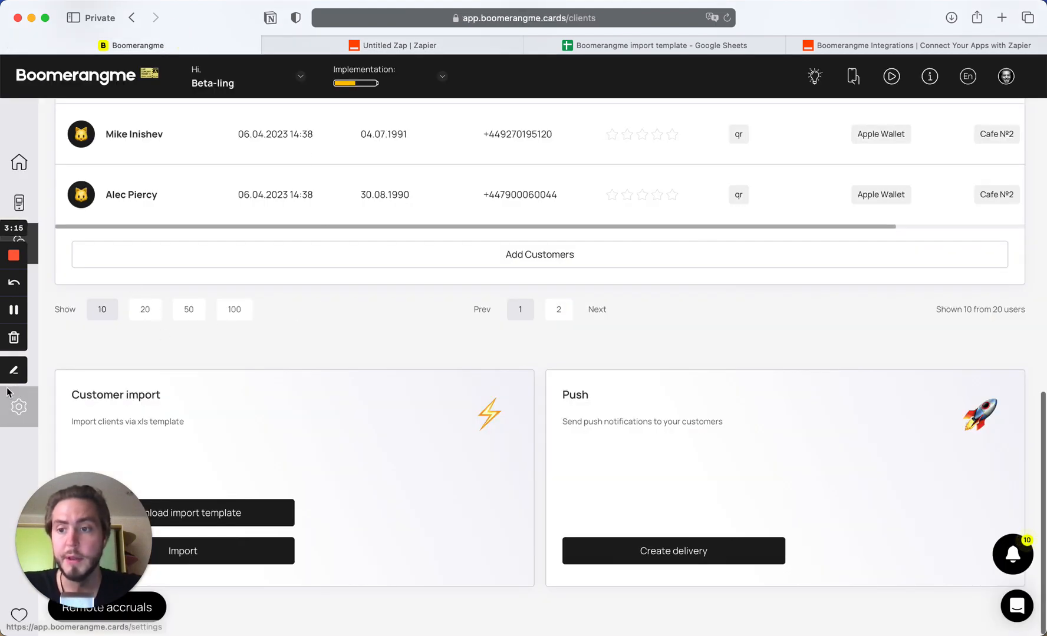
click(36, 404)
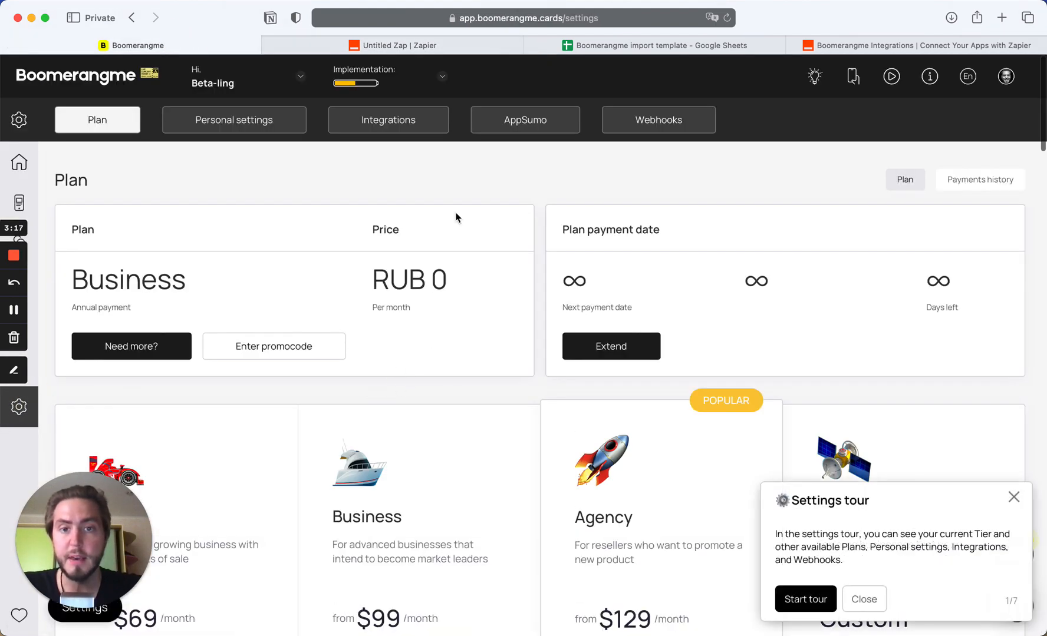
click(382, 125)
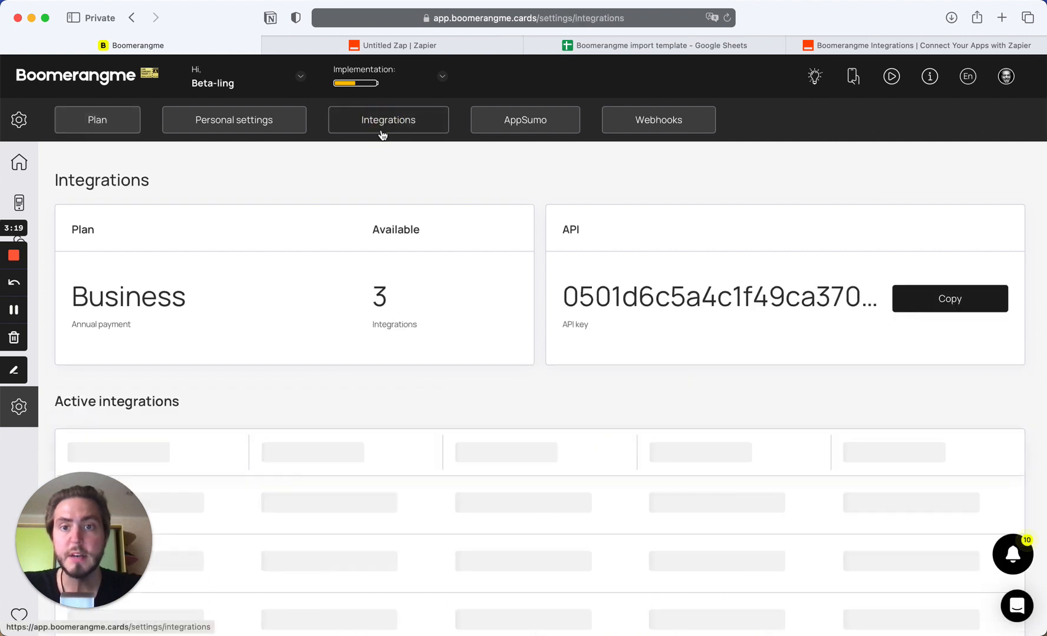
click(920, 305)
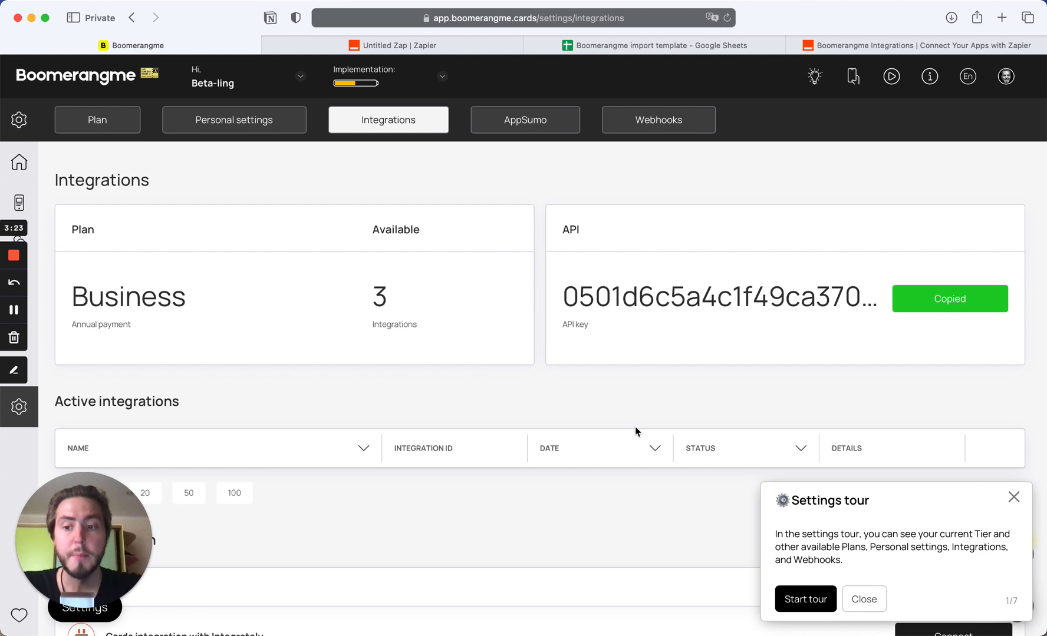
click(1011, 501)
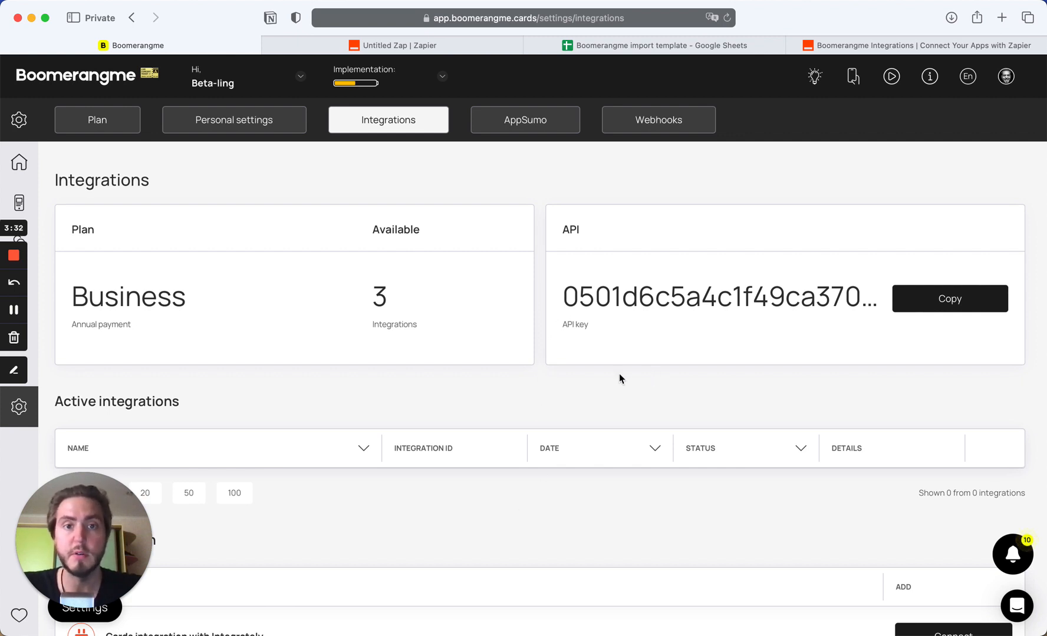
click(943, 298)
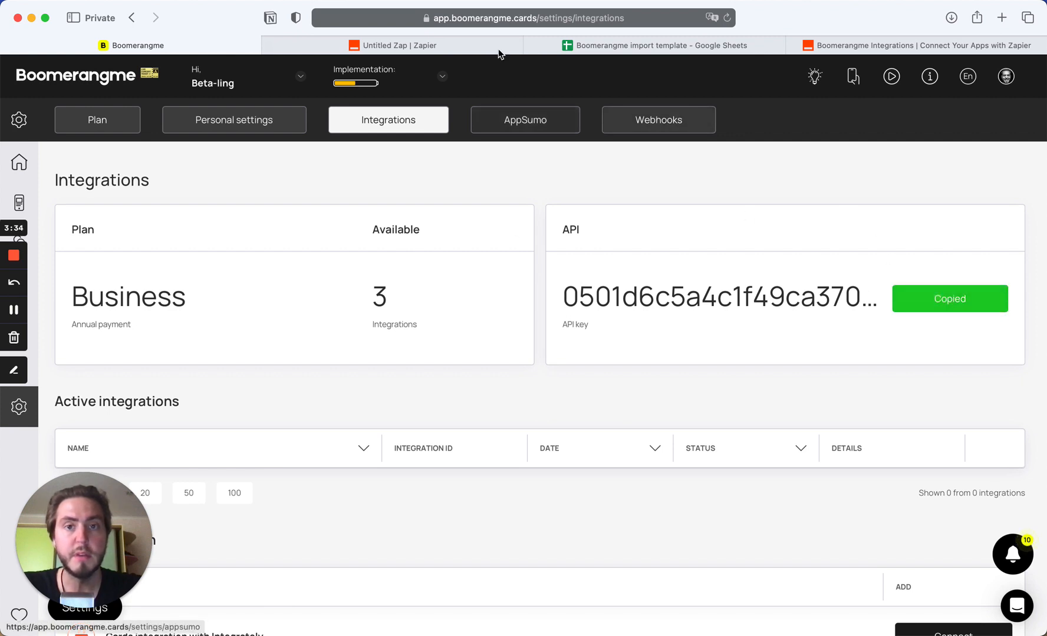
Return to the Zap in Zapier, keep the connected Boomerangme Beta-ling account and continue to the action fields
click(456, 47)
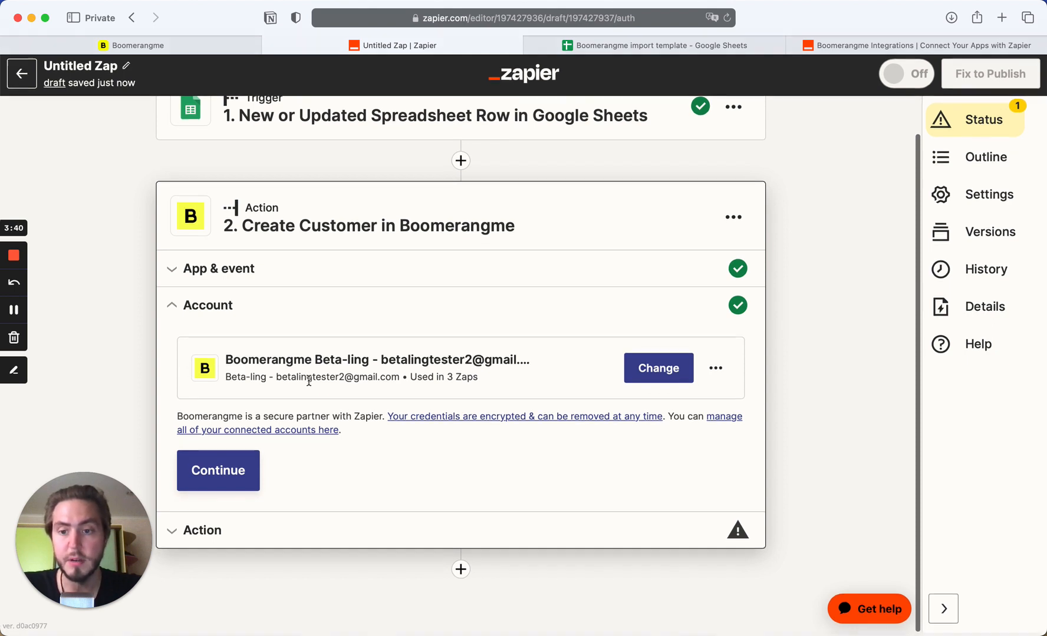
click(637, 385)
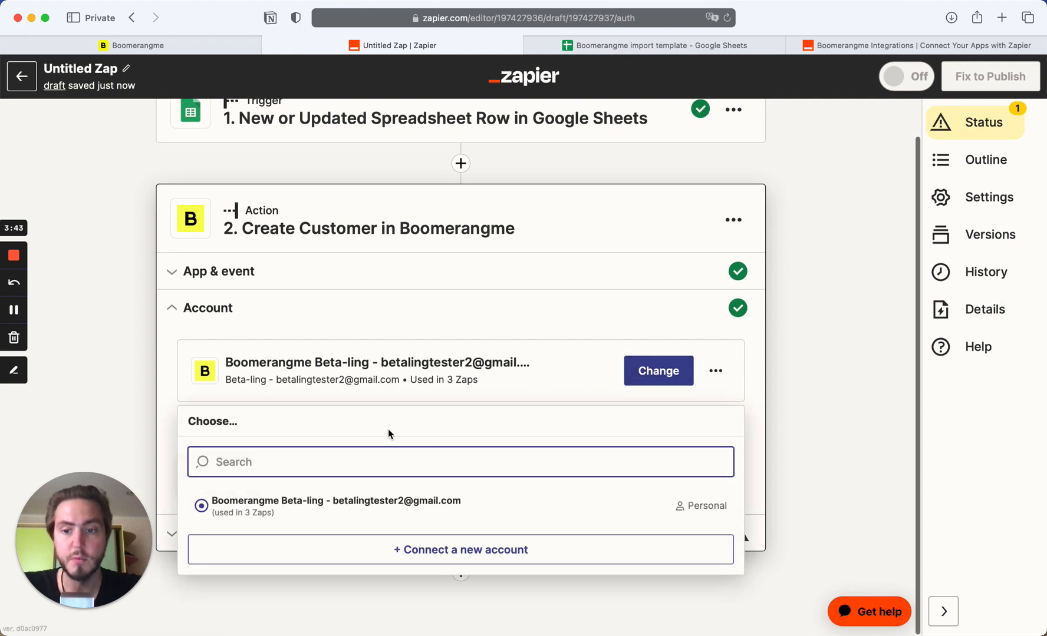
click(347, 506)
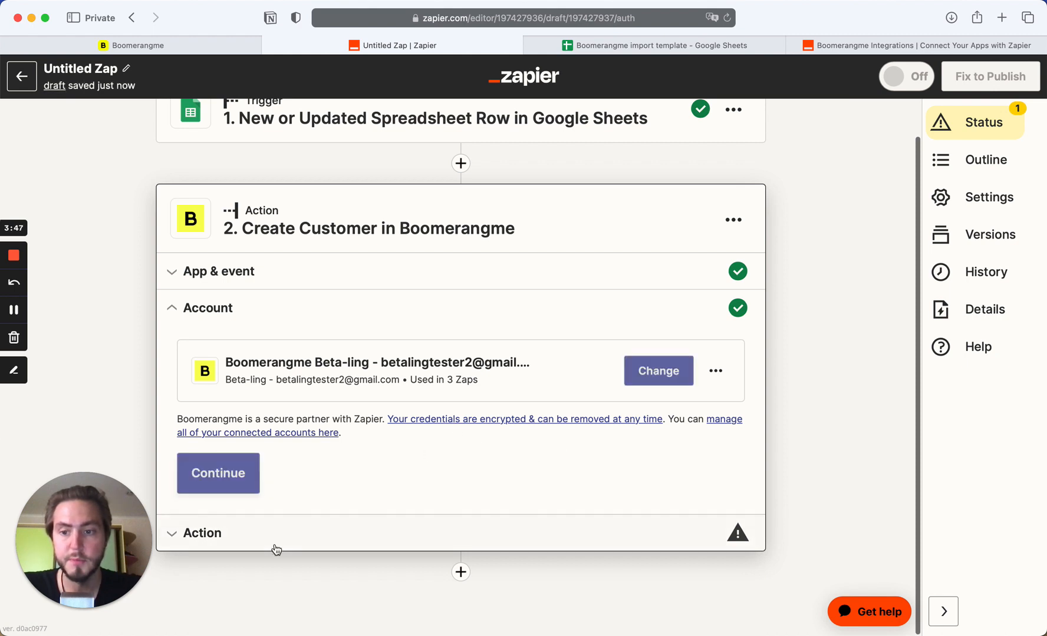
click(219, 472)
Map the action's First Name field to the Name column of the spreadsheet row
scroll(449, 363, down, 3)
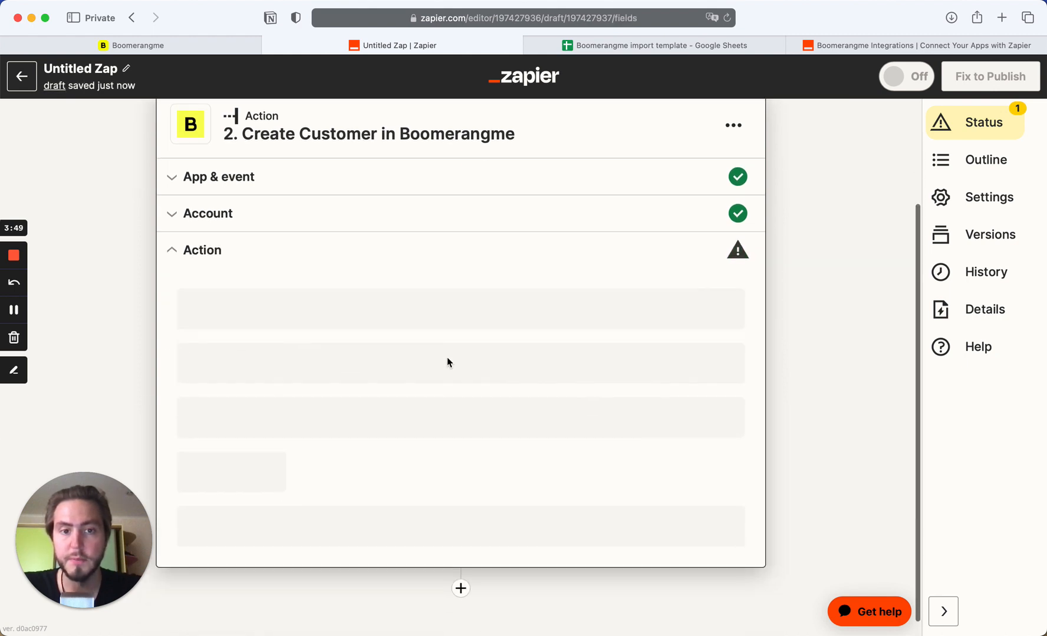
scroll(361, 248, down, 2)
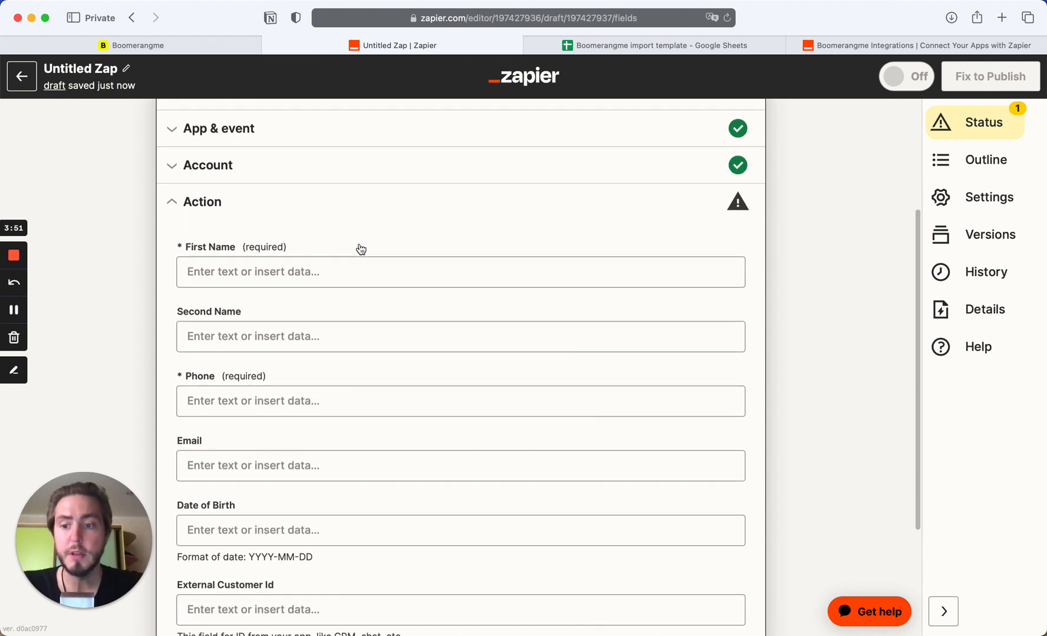
click(310, 275)
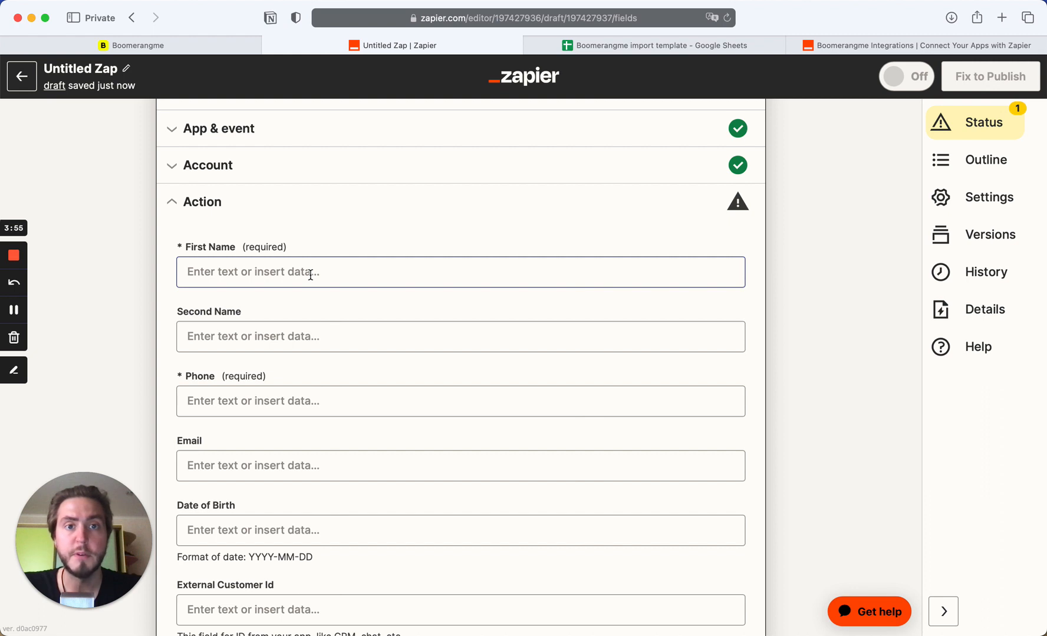
click(310, 274)
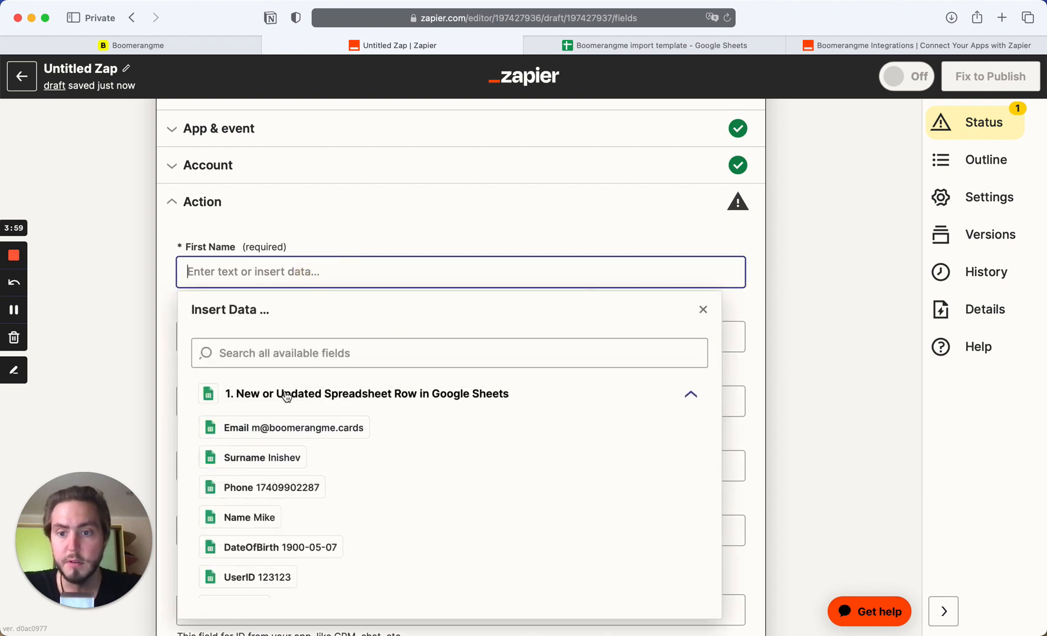
scroll(311, 492, down, 1)
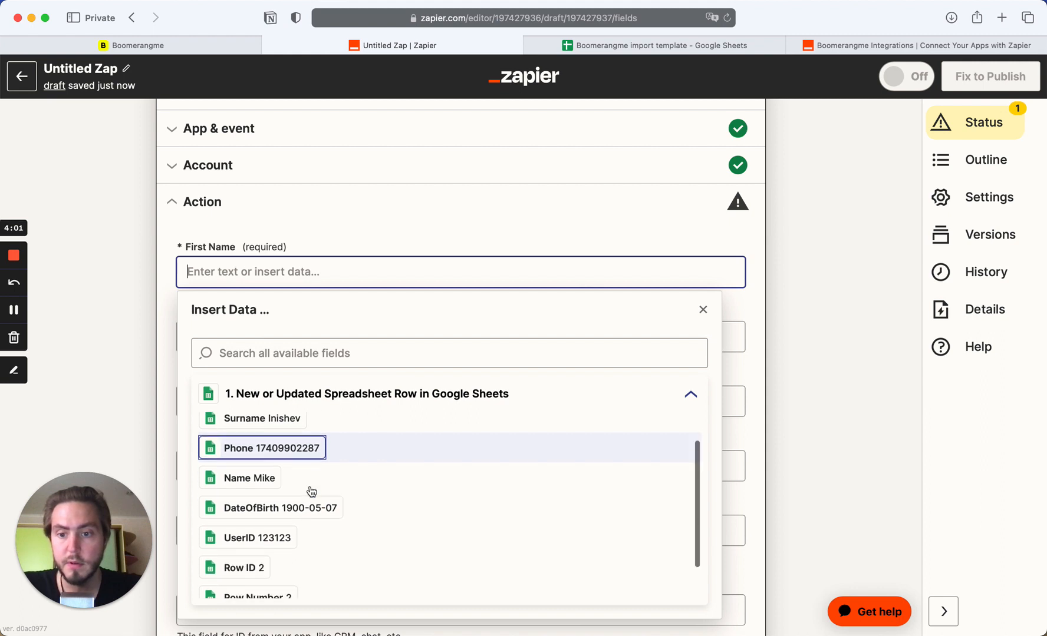
click(265, 480)
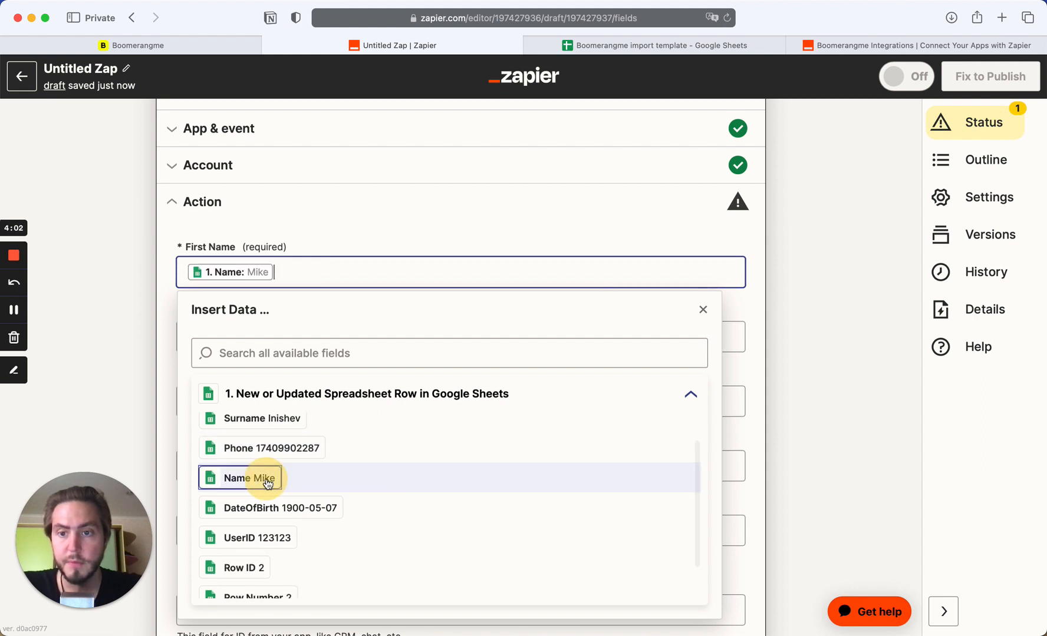
click(132, 310)
Map the action's Second Name field to the Surname column of the spreadsheet row
click(293, 270)
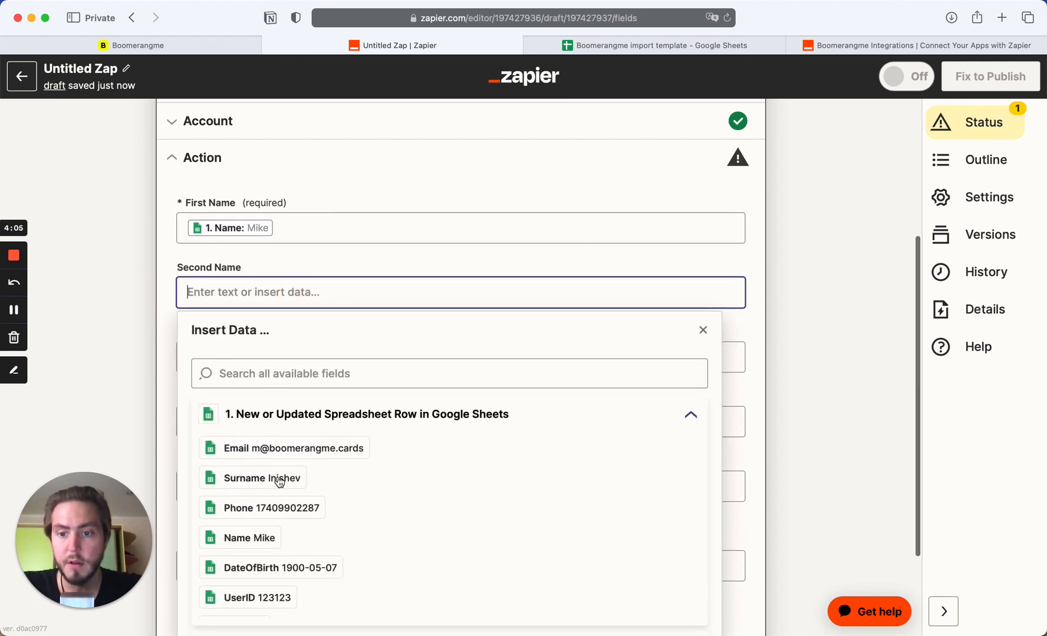
click(280, 482)
click(109, 372)
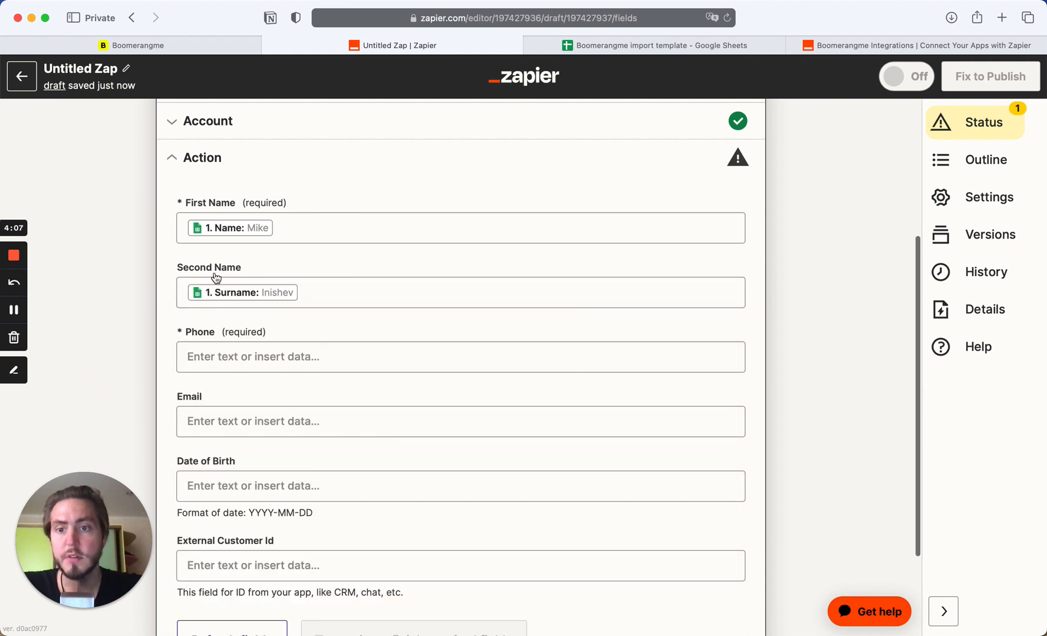
Find the spreadsheet row's Phone data by searching for "pho" and map it to the action's Phone field
click(263, 363)
scroll(293, 529, down, 2)
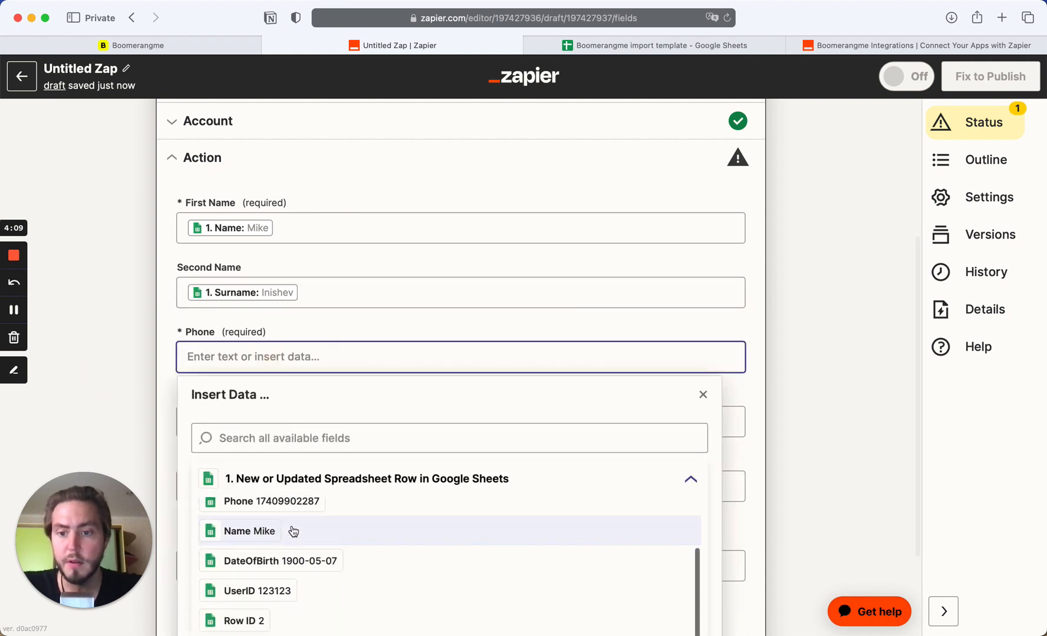
click(283, 496)
click(238, 441)
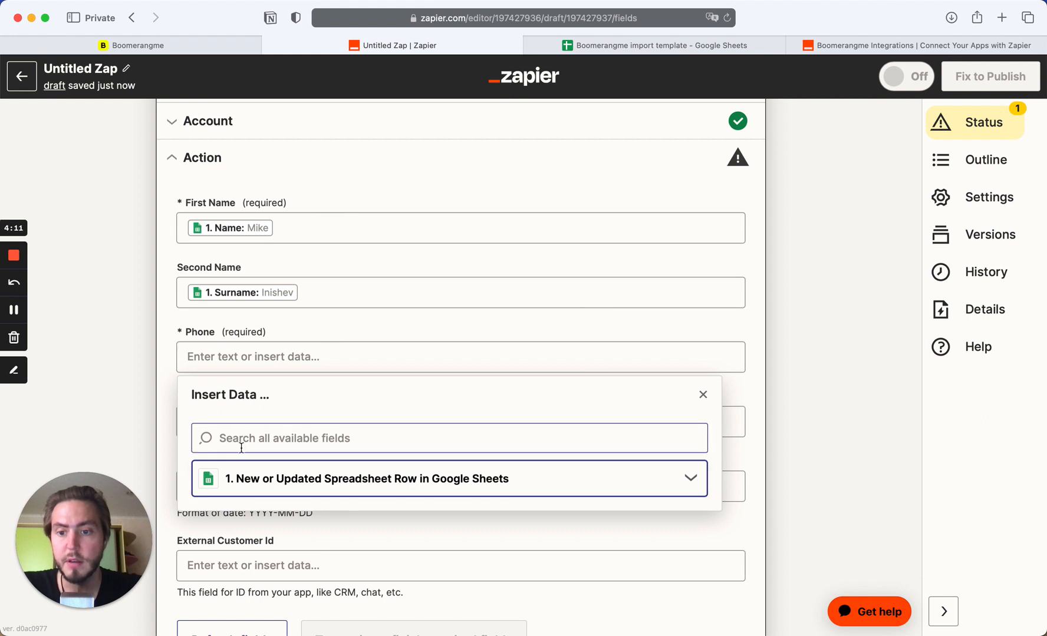
text(phi)
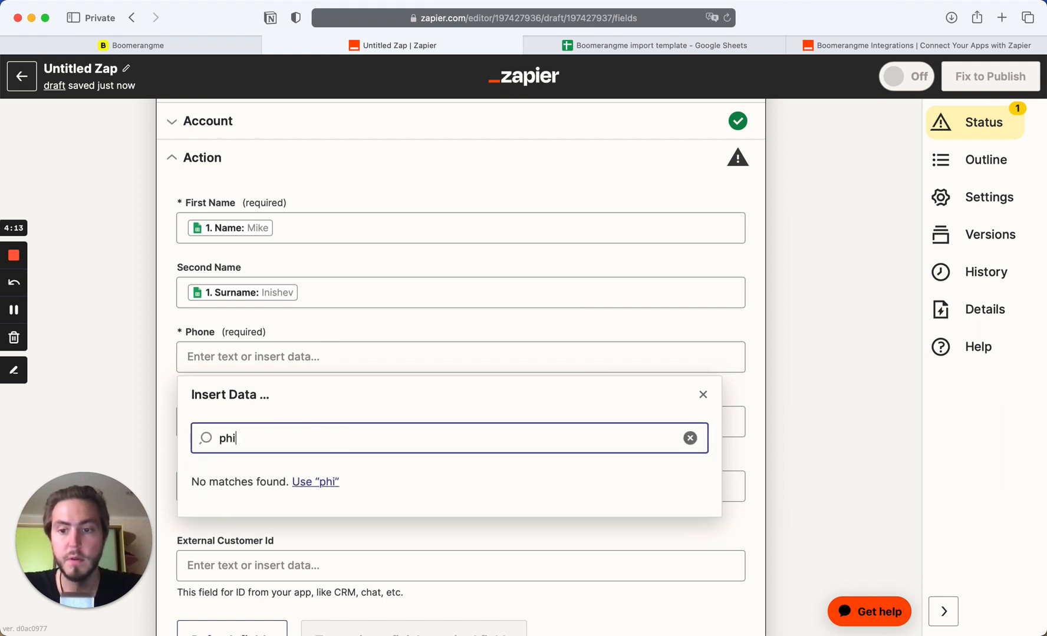
key(BackSpace)
text(o)
click(242, 512)
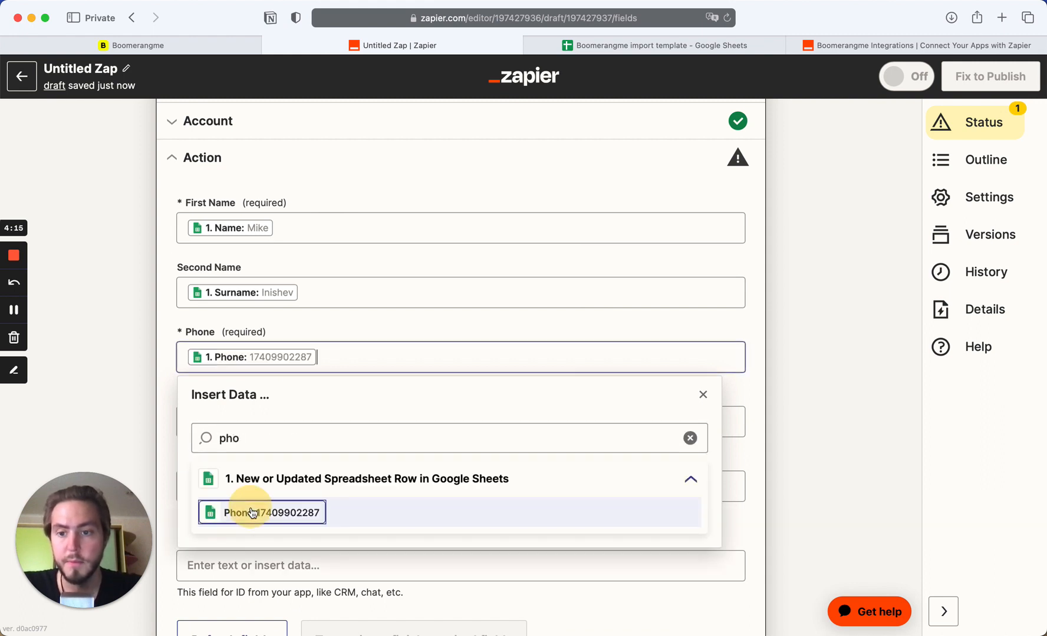
double_click(120, 404)
scroll(119, 403, down, 3)
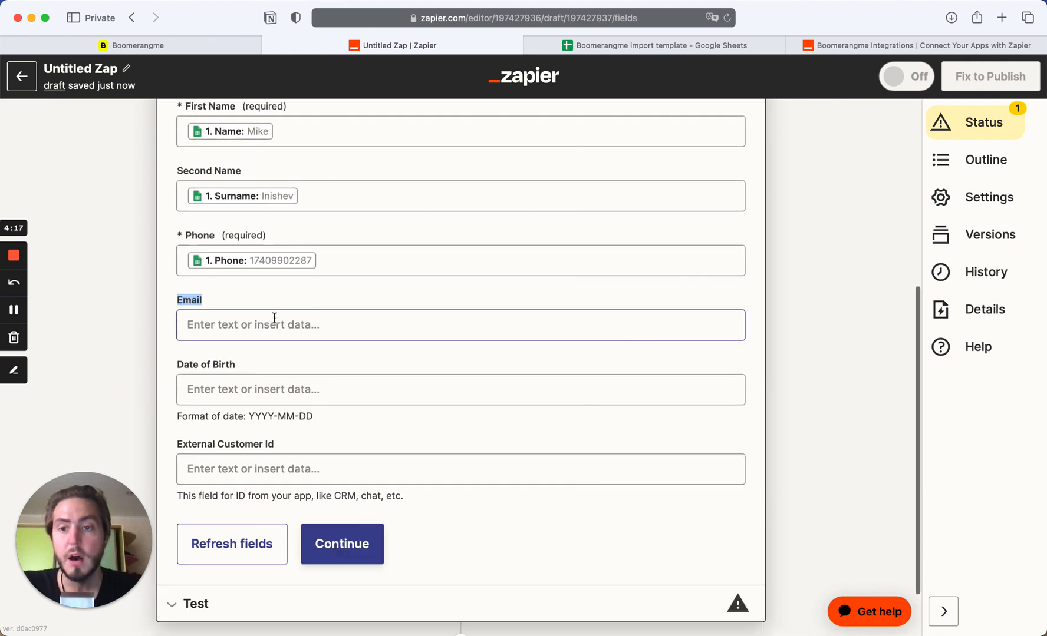
Map the action's Email field to the Email column of the spreadsheet row
click(274, 323)
scroll(317, 549, down, 3)
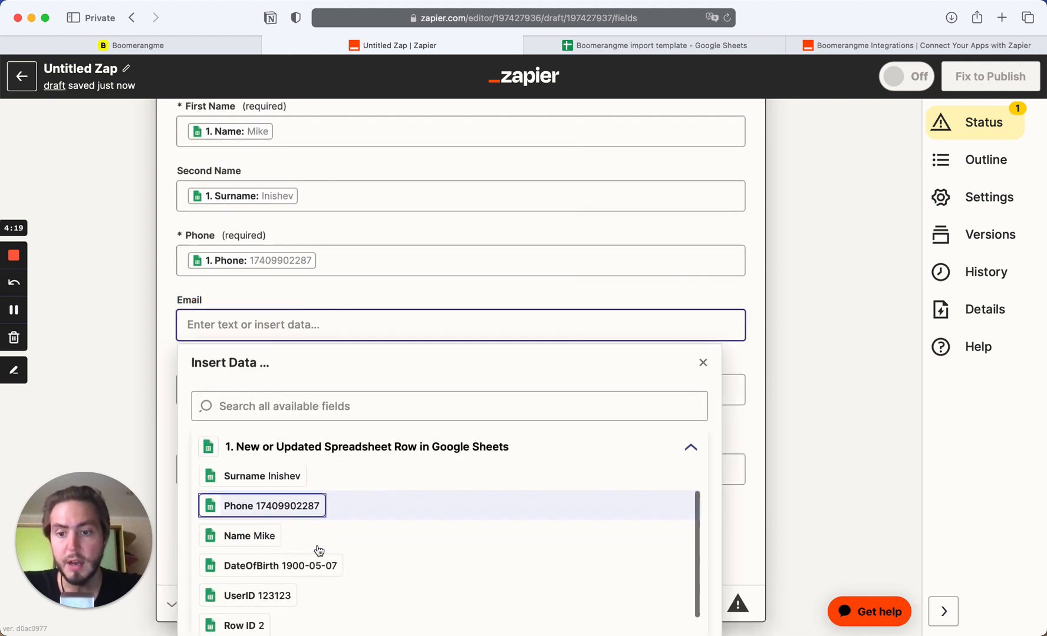
scroll(163, 501, down, 2)
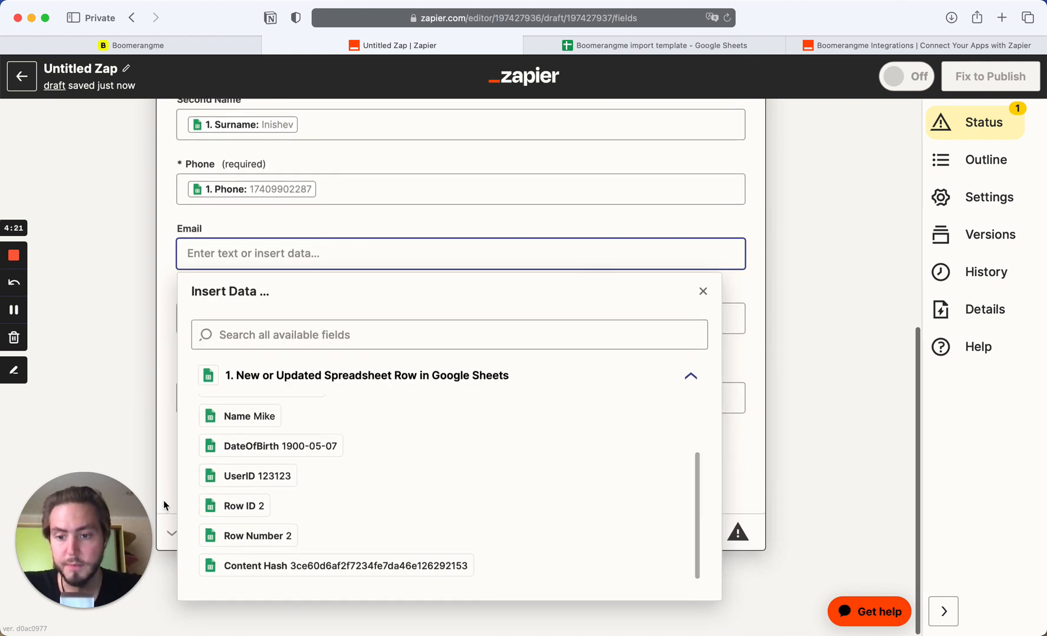
scroll(340, 520, up, 3)
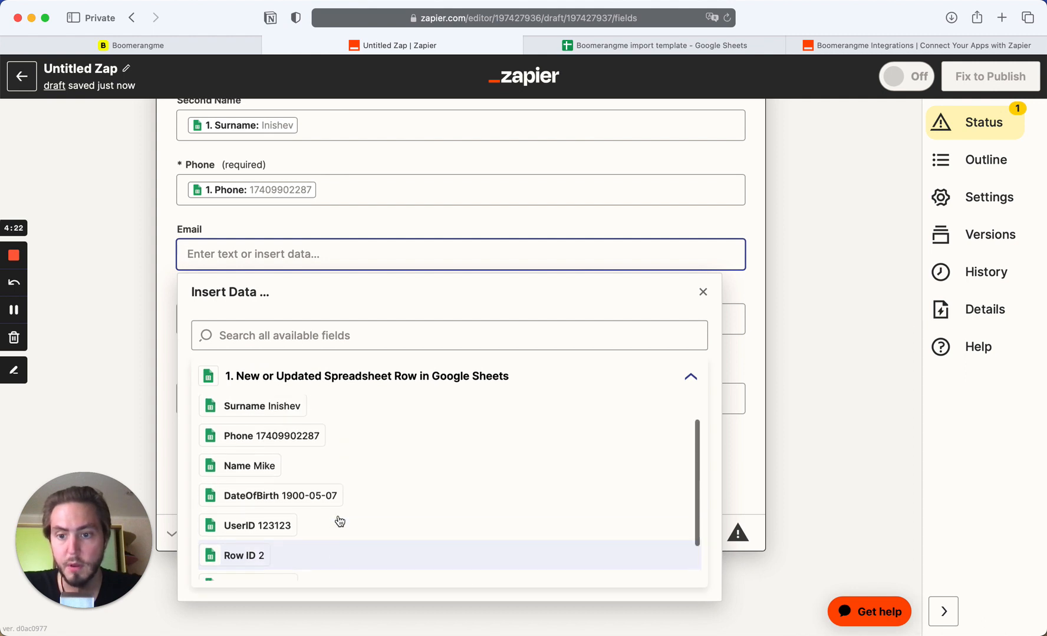
click(283, 410)
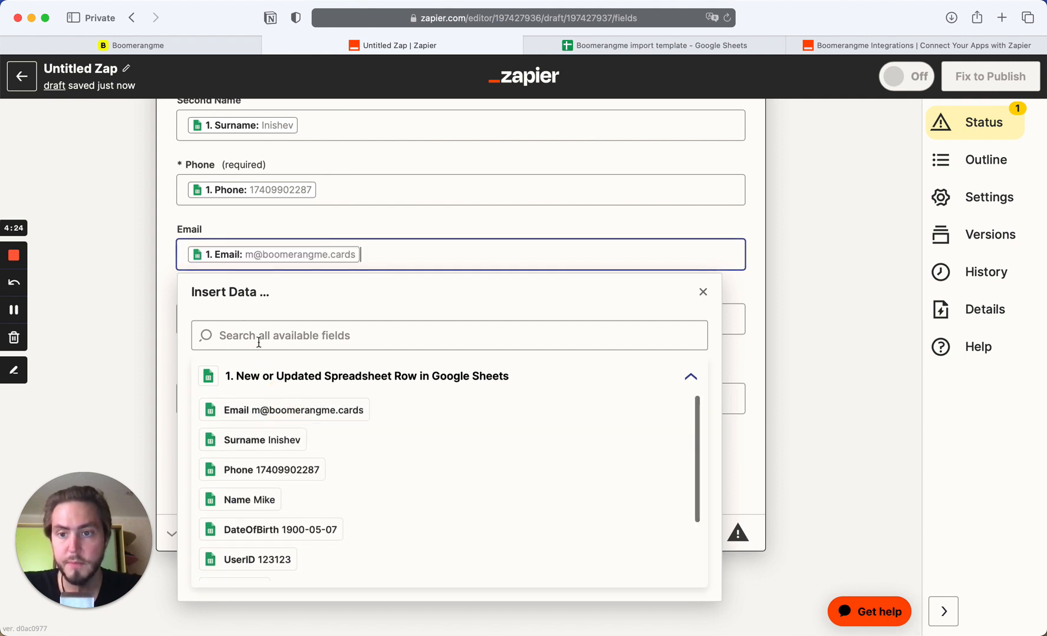
click(156, 327)
Map the action's Date of Birth field to the DateOfBirth column of the spreadsheet row
click(224, 327)
click(277, 594)
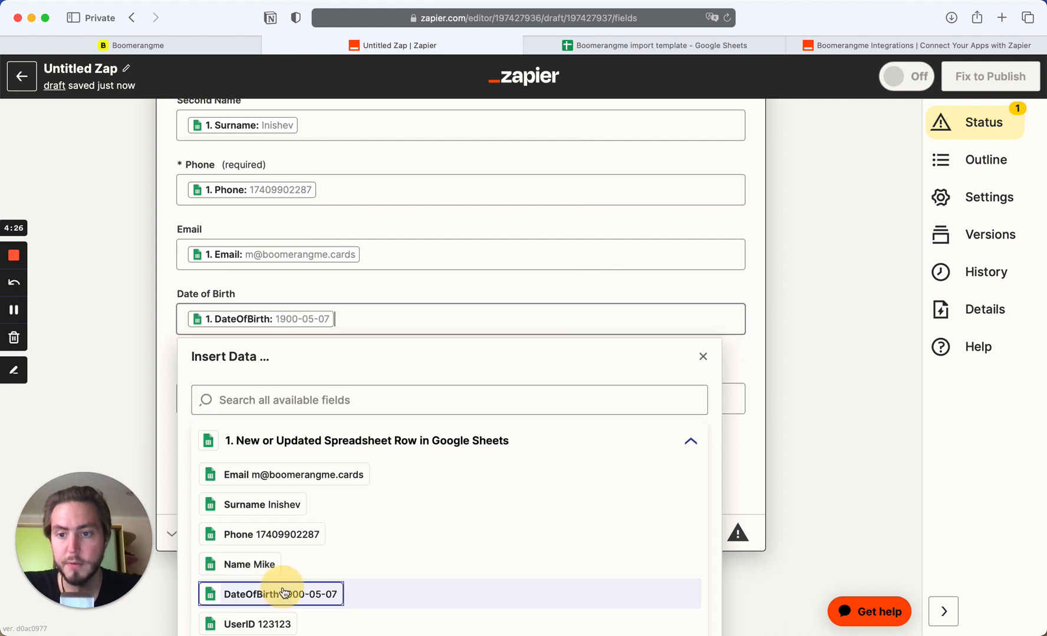
click(159, 451)
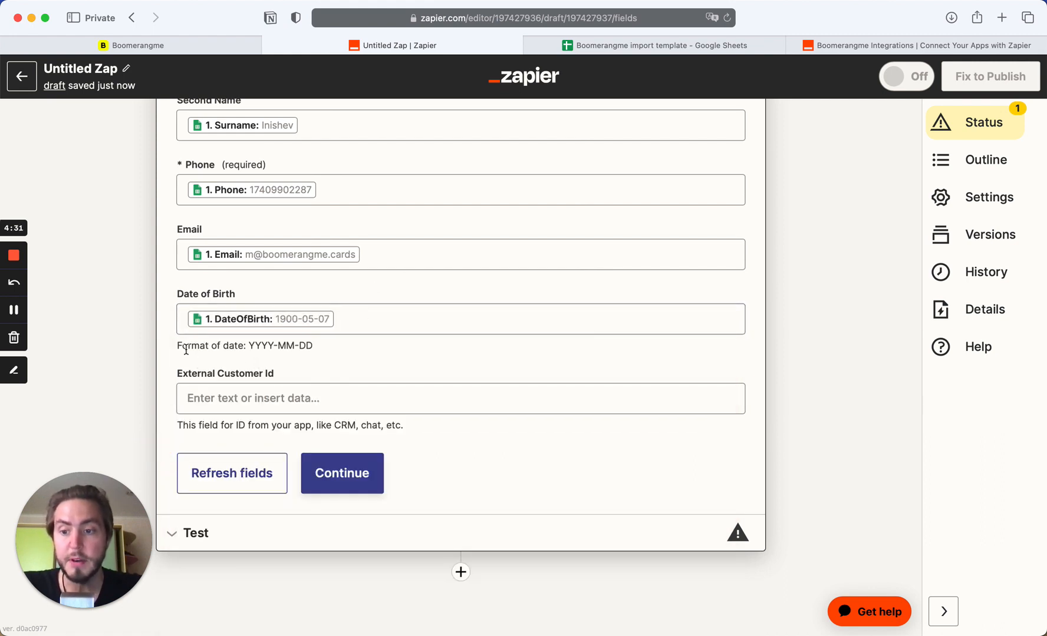
Compare the required date format YYYY-MM-DD with the DateOfBirth column in the Google Sheets import template
drag(192, 348, 312, 345)
click(255, 349)
double_click(255, 348)
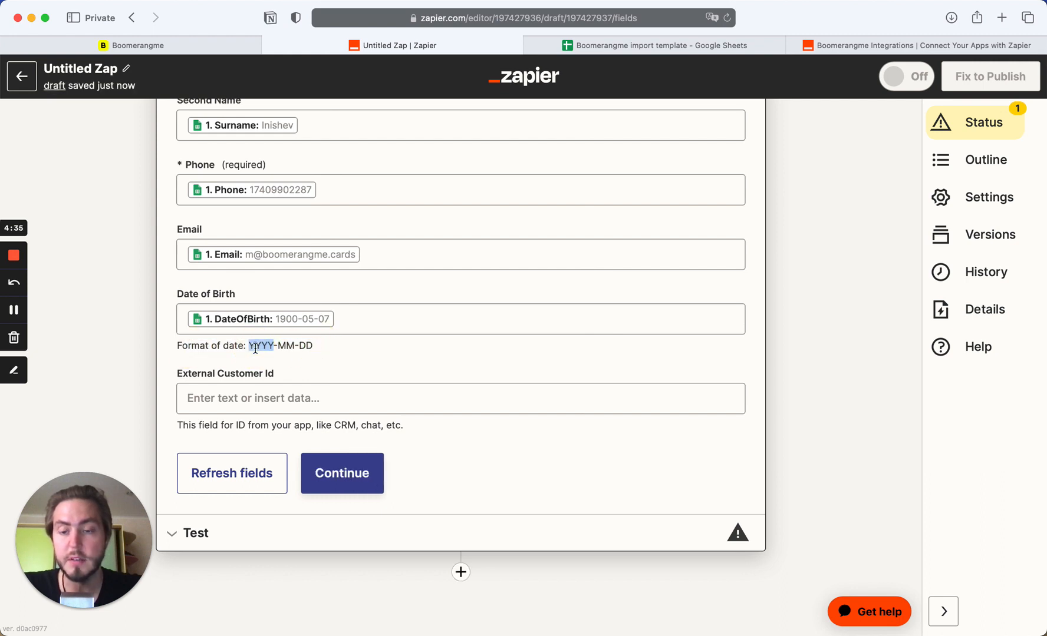
double_click(287, 346)
double_click(305, 346)
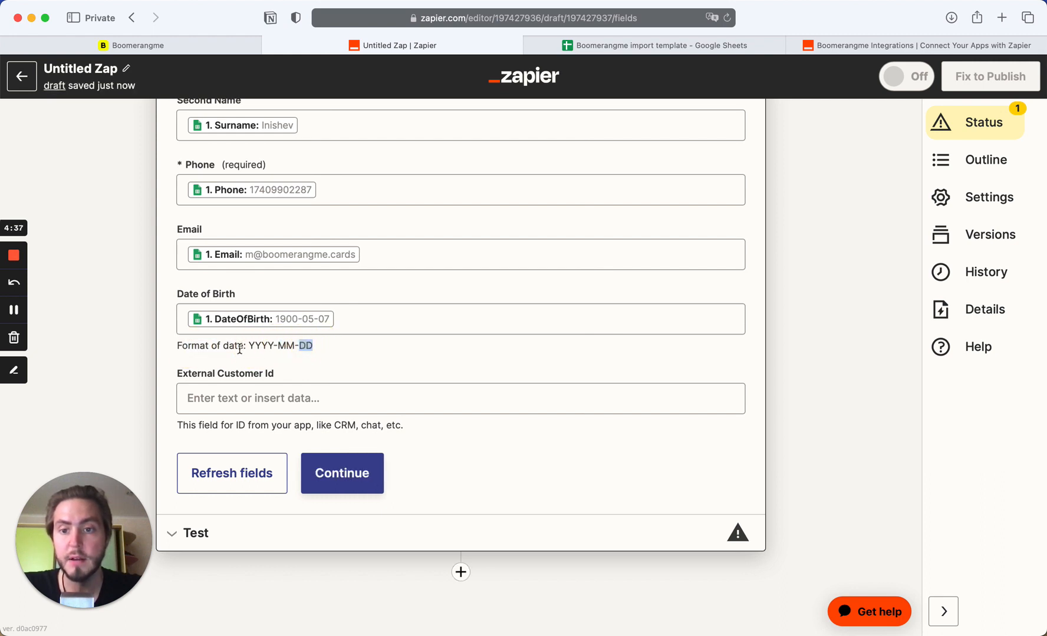
click(273, 347)
drag(274, 348, 313, 349)
click(311, 348)
click(731, 42)
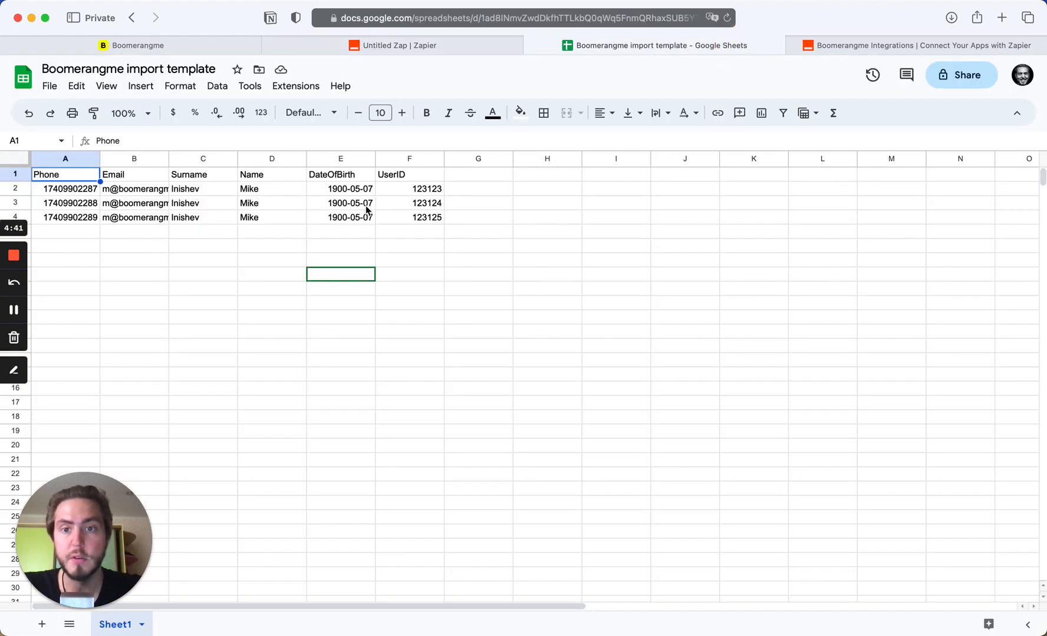
click(348, 189)
click(552, 181)
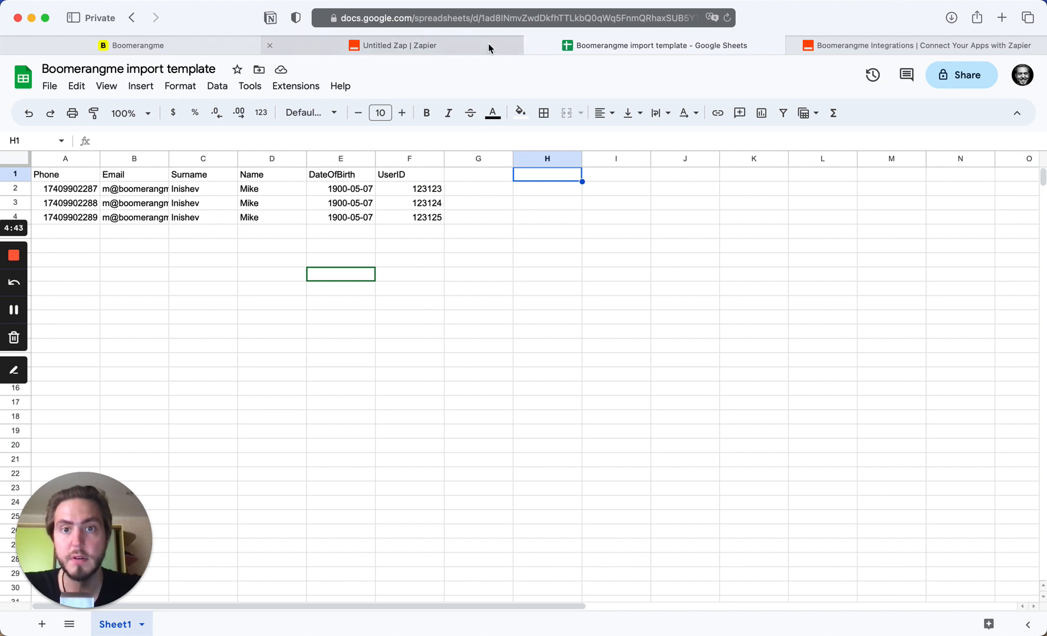
Return to the Zap in Zapier and map External Customer Id to the UserID column only, without the Row ID value
click(488, 44)
click(272, 405)
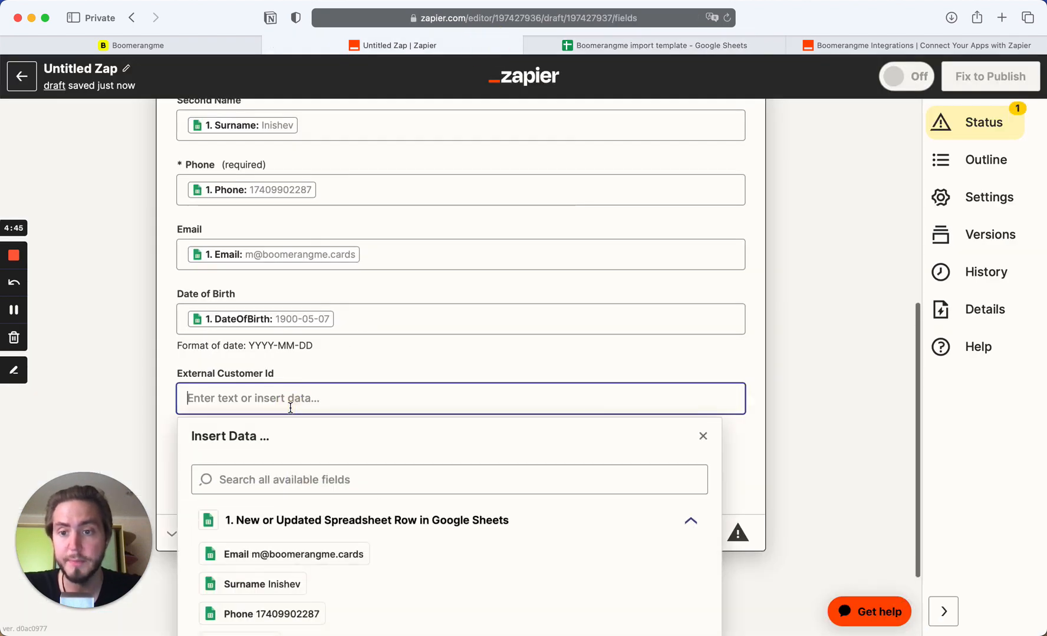
scroll(155, 439, down, 2)
scroll(318, 535, down, 3)
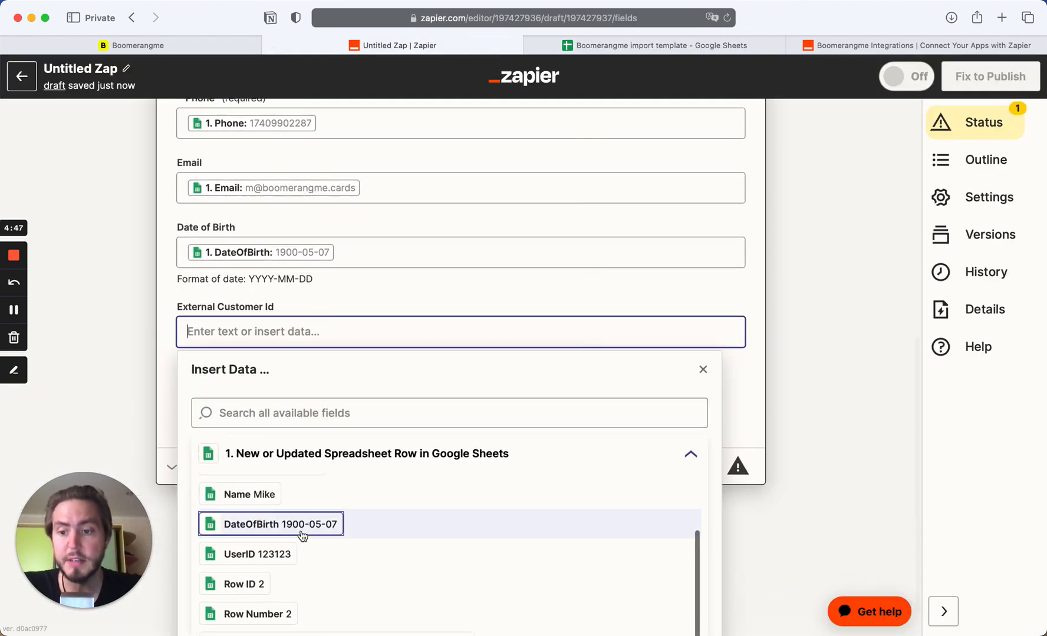
scroll(49, 405, down, 2)
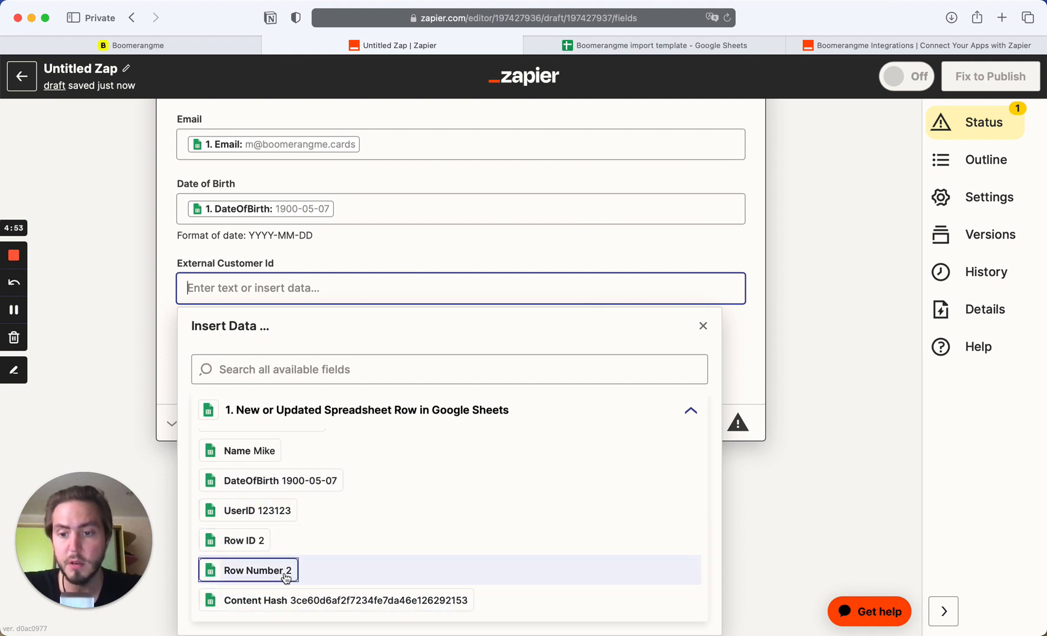
scroll(272, 569, up, 1)
click(245, 558)
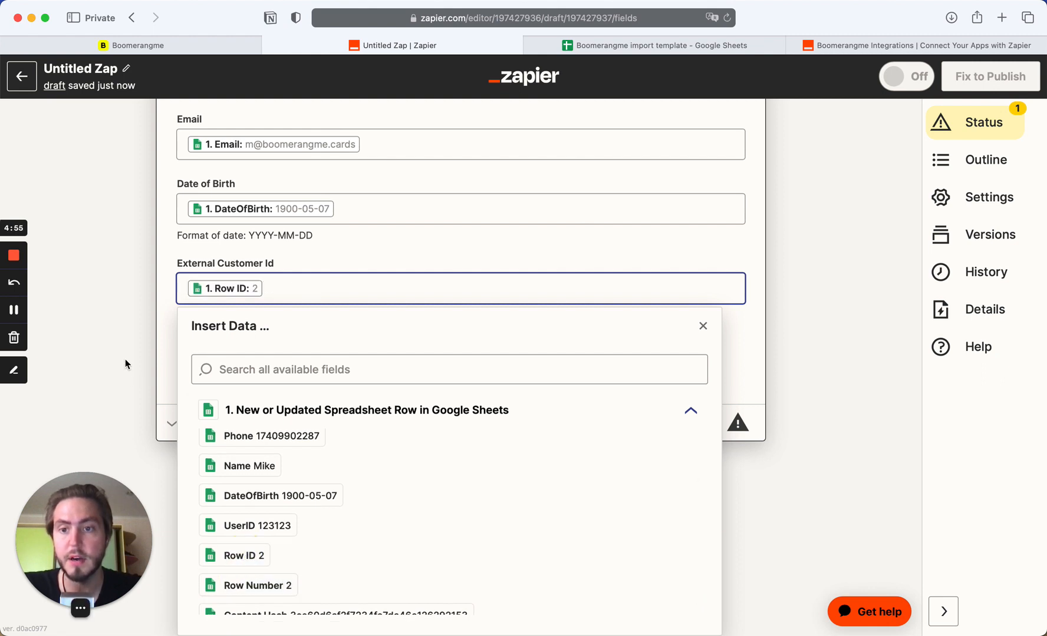
click(277, 523)
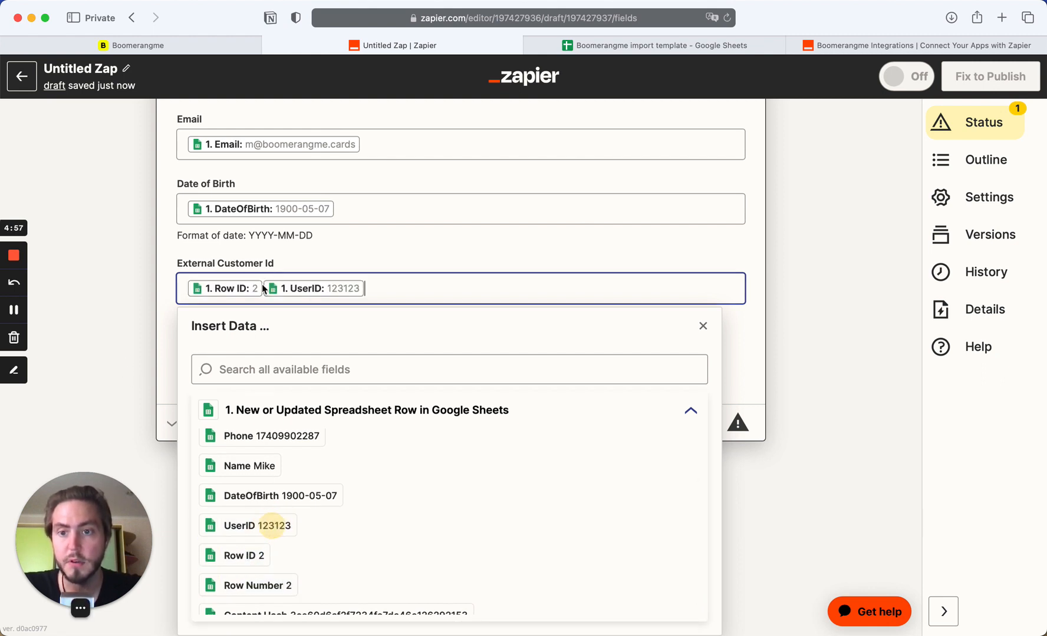
key(BackSpace)
click(142, 262)
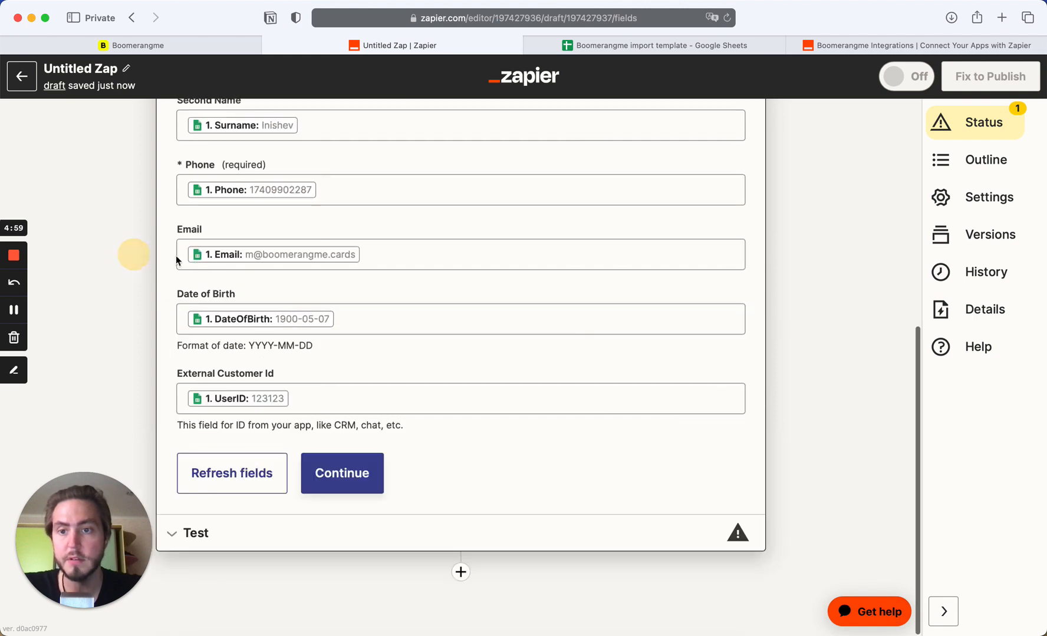
Continue to the test section, send the test customer to Boomerangme and publish the Zap
click(333, 473)
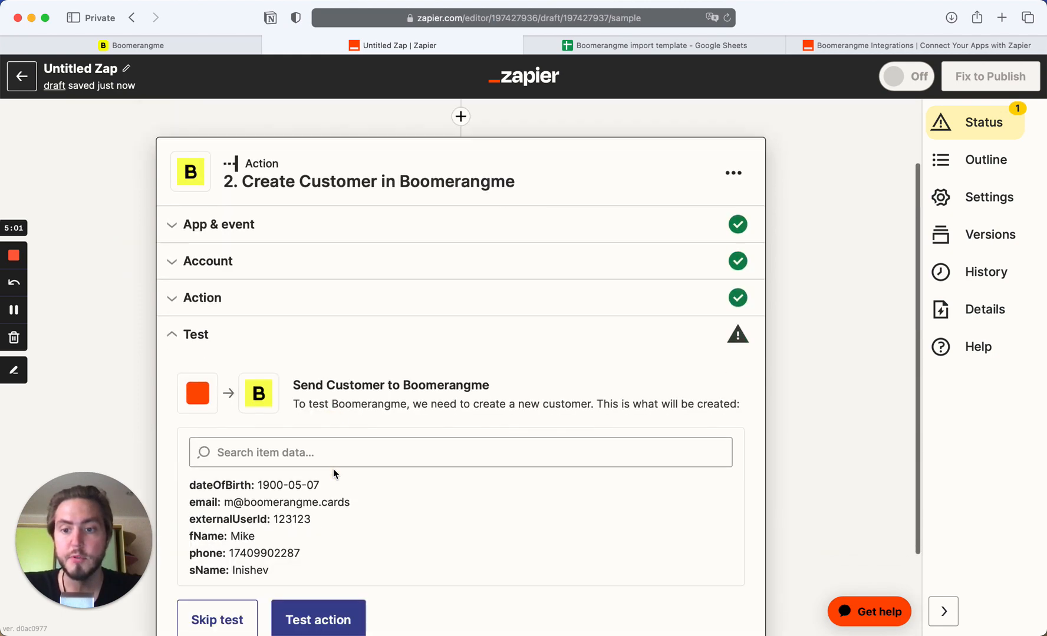
click(312, 508)
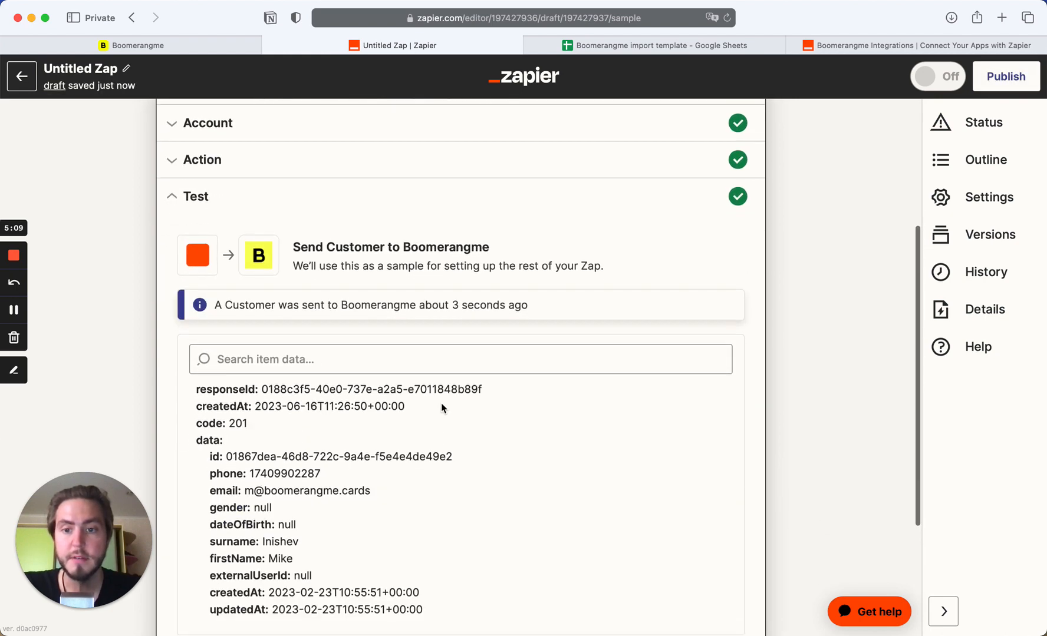
click(350, 530)
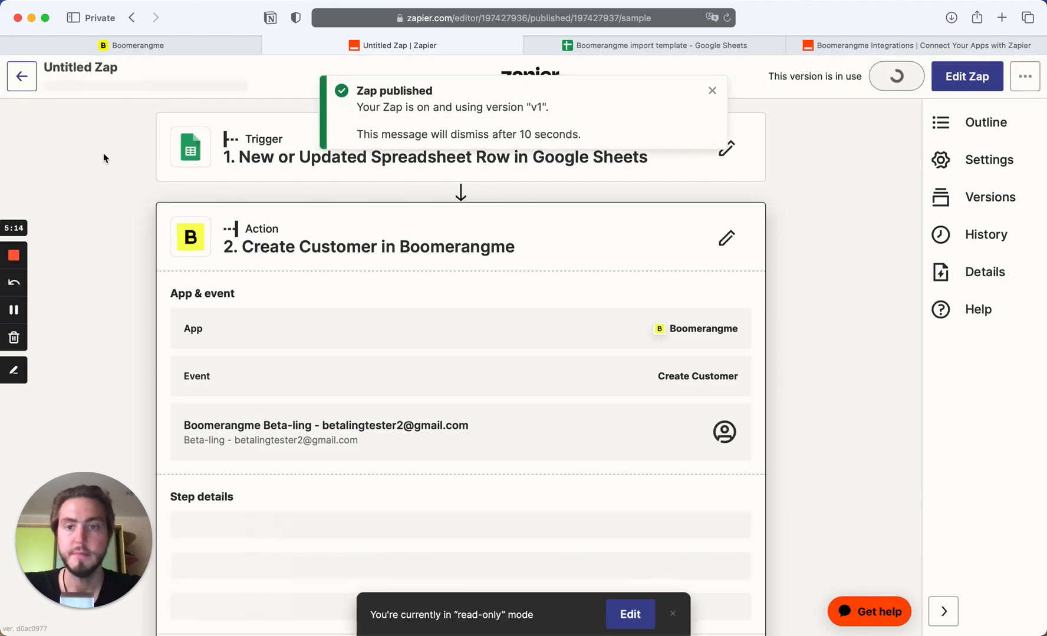
Rename the Zap to "Google Sheet –> Boomerangme Customer import"
click(77, 76)
click(81, 73)
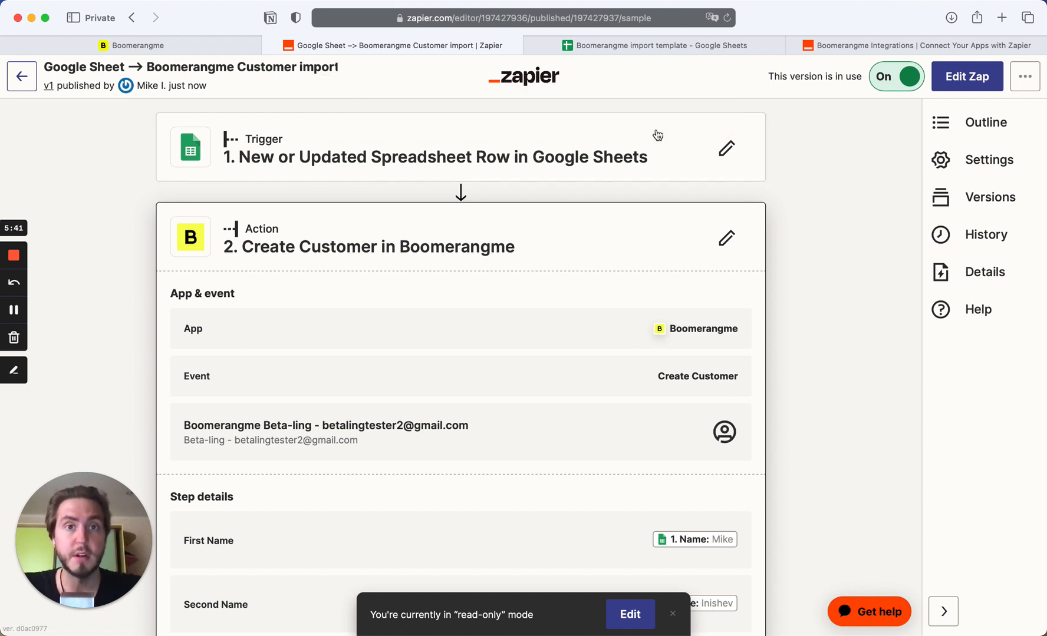
Switch to the Google Sheets import template and copy the customer data in A4:F4 into row 5
click(649, 52)
drag(98, 222, 441, 216)
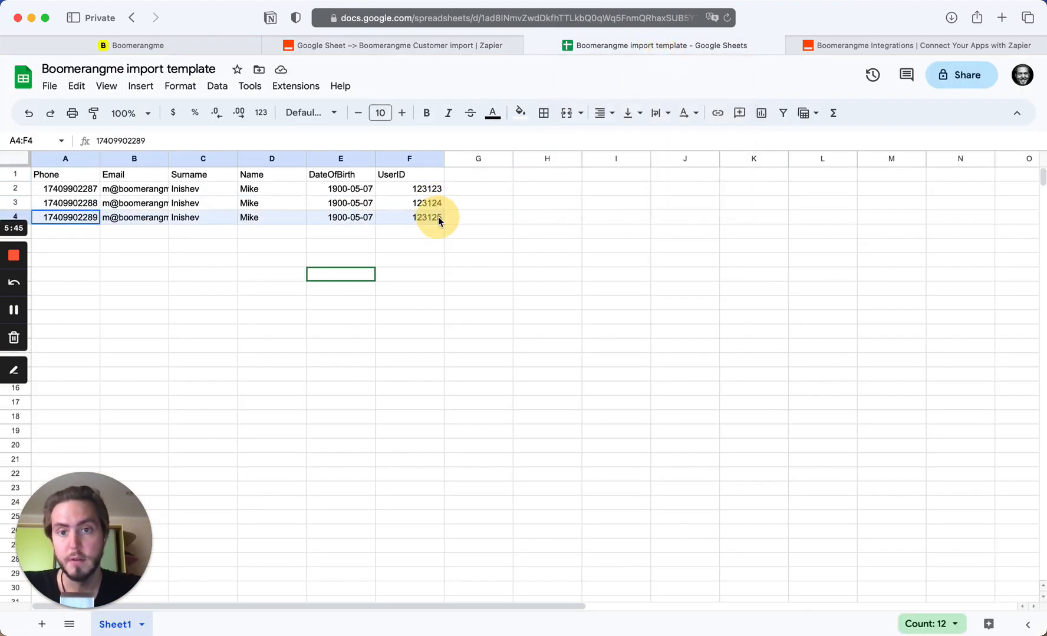
key(super+c)
click(64, 232)
key(super+v)
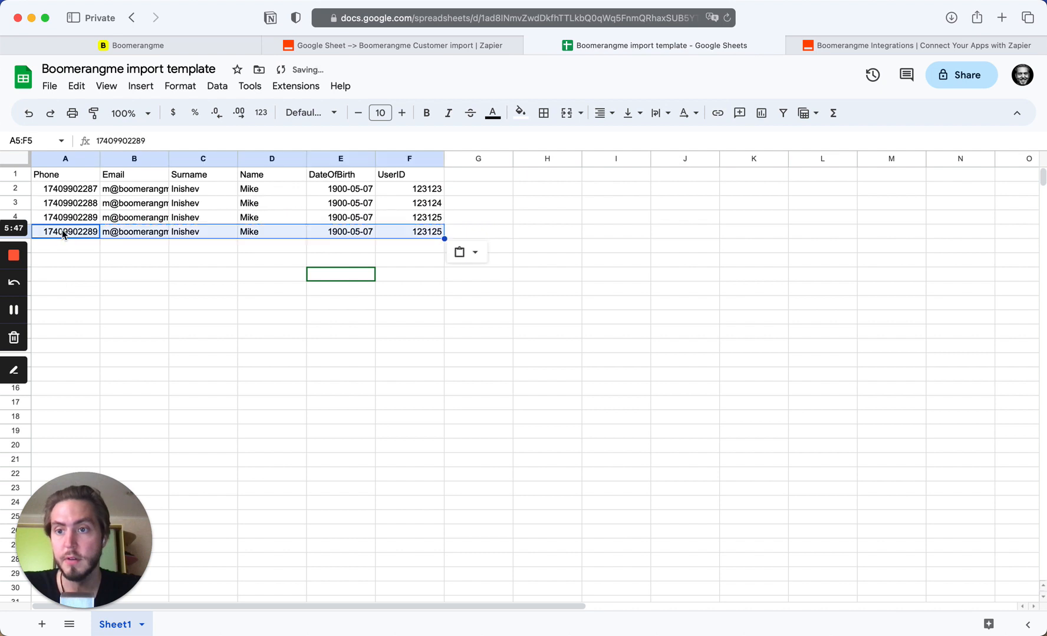
Edit the phone number and e-mail address in row 5 so they differ from the copied customer's
click(83, 231)
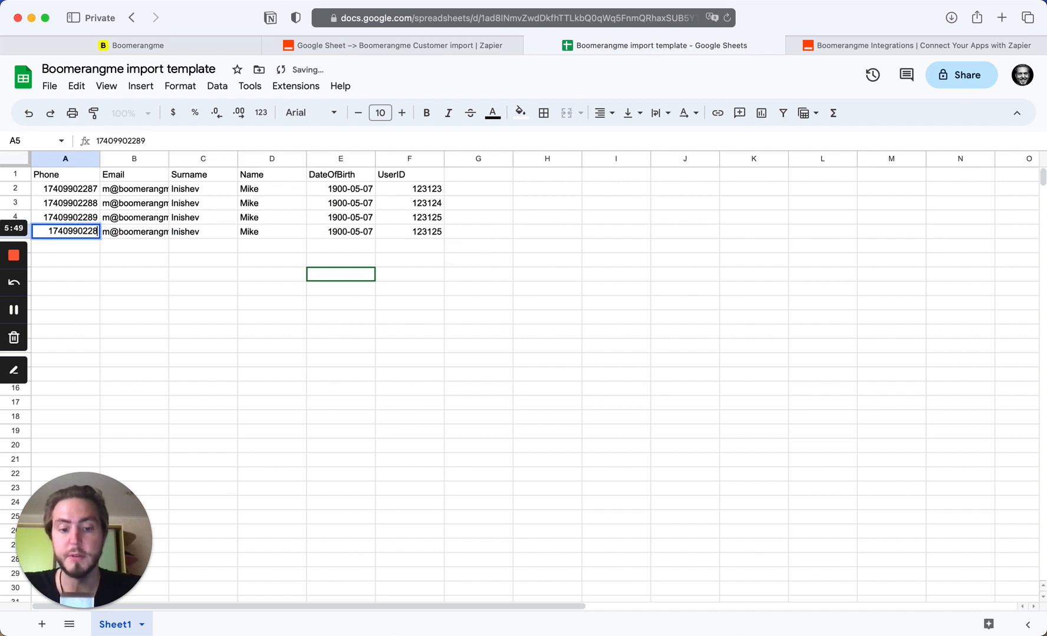
key(BackSpace)
key(Tab)
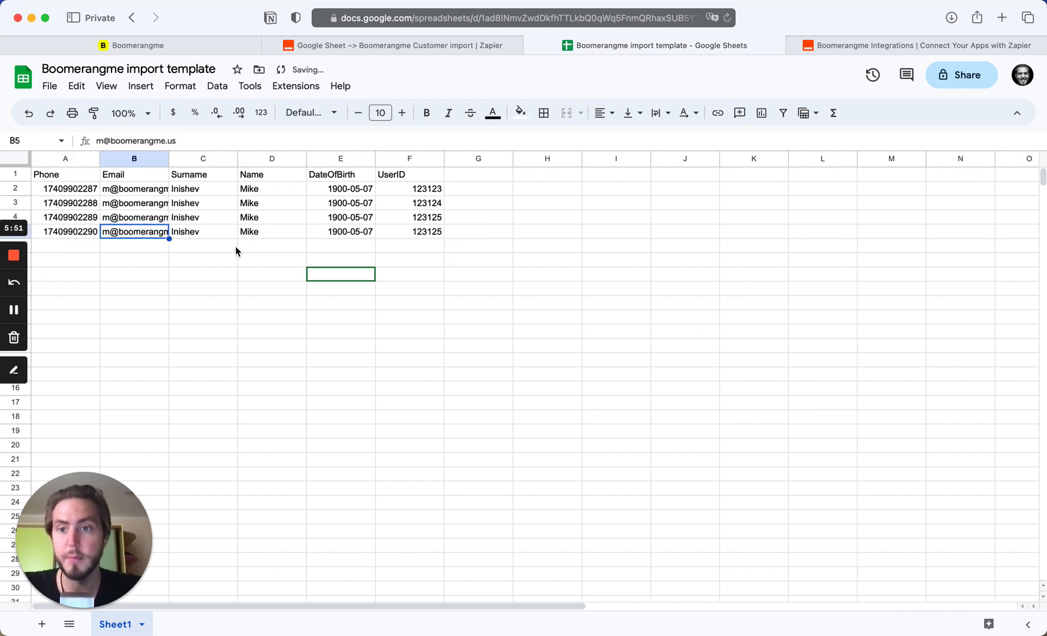
double_click(135, 233)
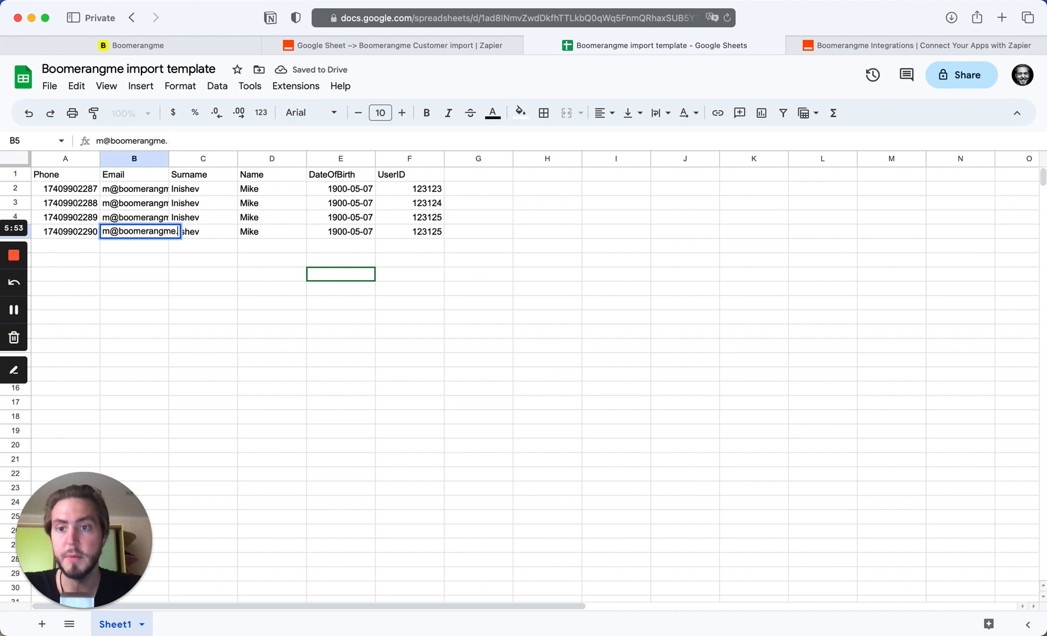
key(Tab)
key(Tab)
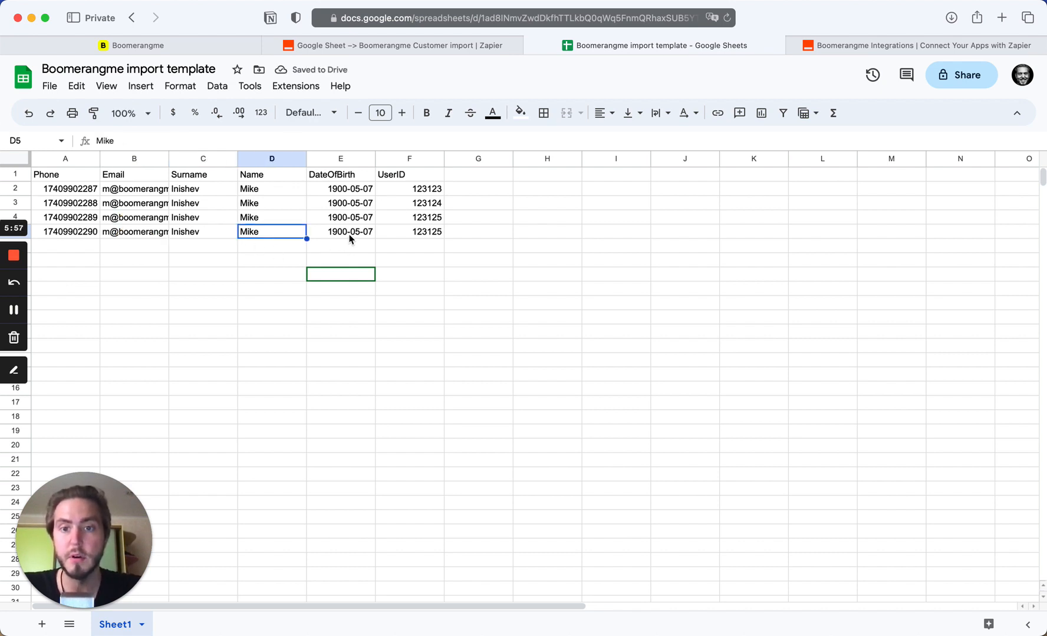
Change the last digit of the UserID in row 5 to 6
double_click(436, 231)
key(BackSpace)
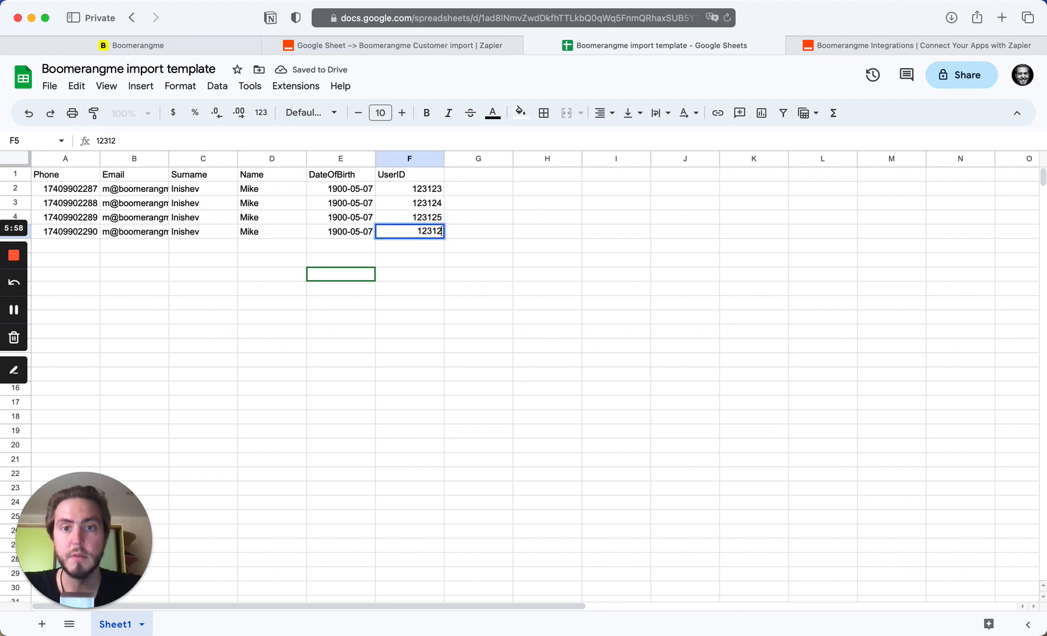
text(6)
key(Return)
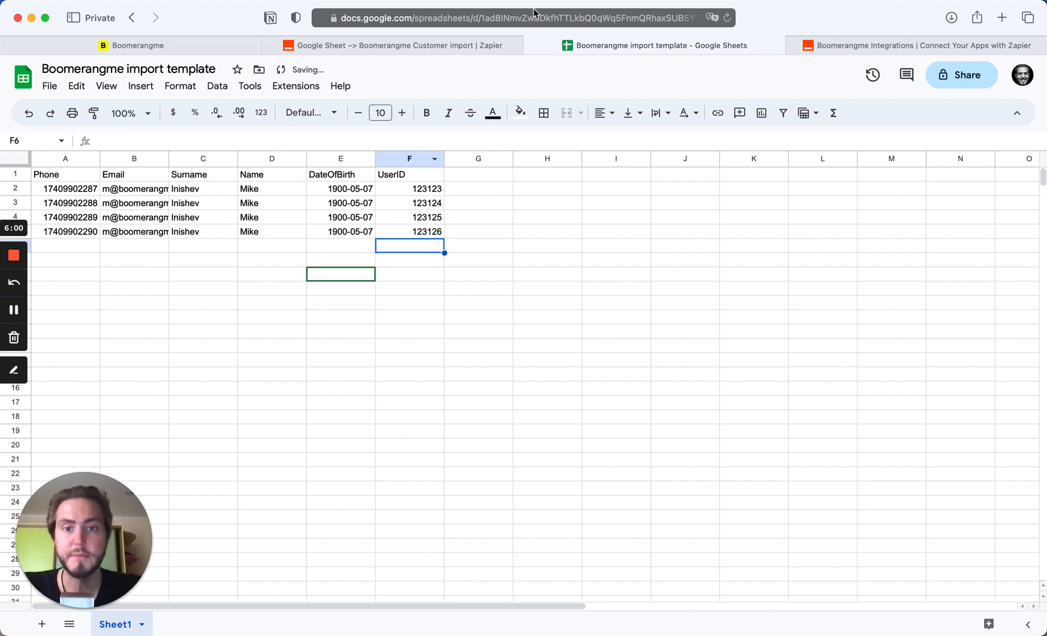
Return to Zapier, go back to the Zaps list and reopen the just published "Google Sheet –> Boomerangme Customer import" Zap
click(427, 47)
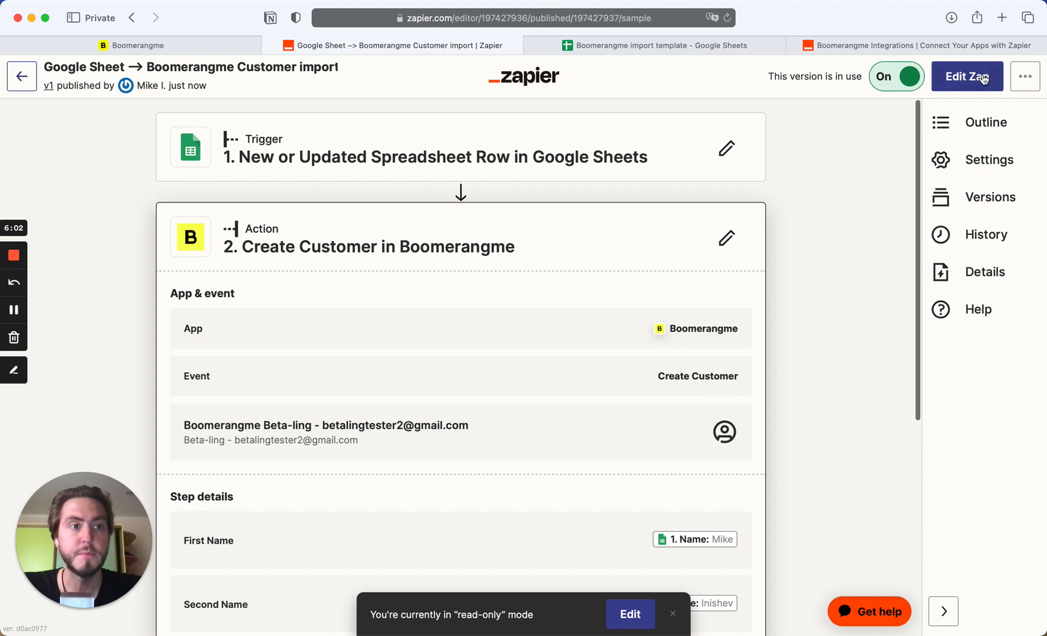
scroll(839, 229, down, 5)
scroll(838, 229, up, 5)
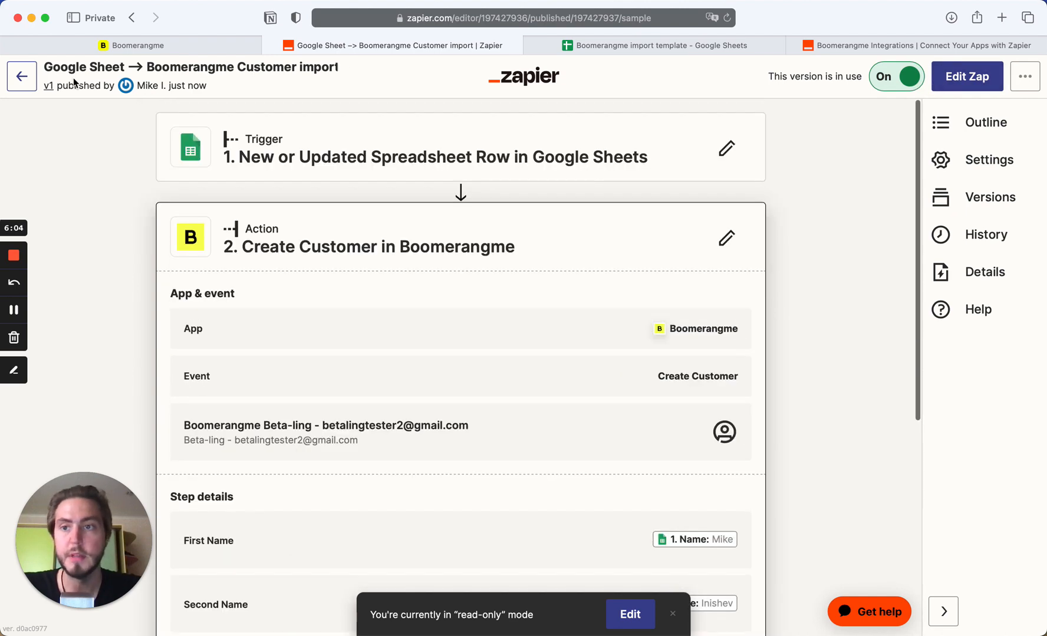
click(17, 82)
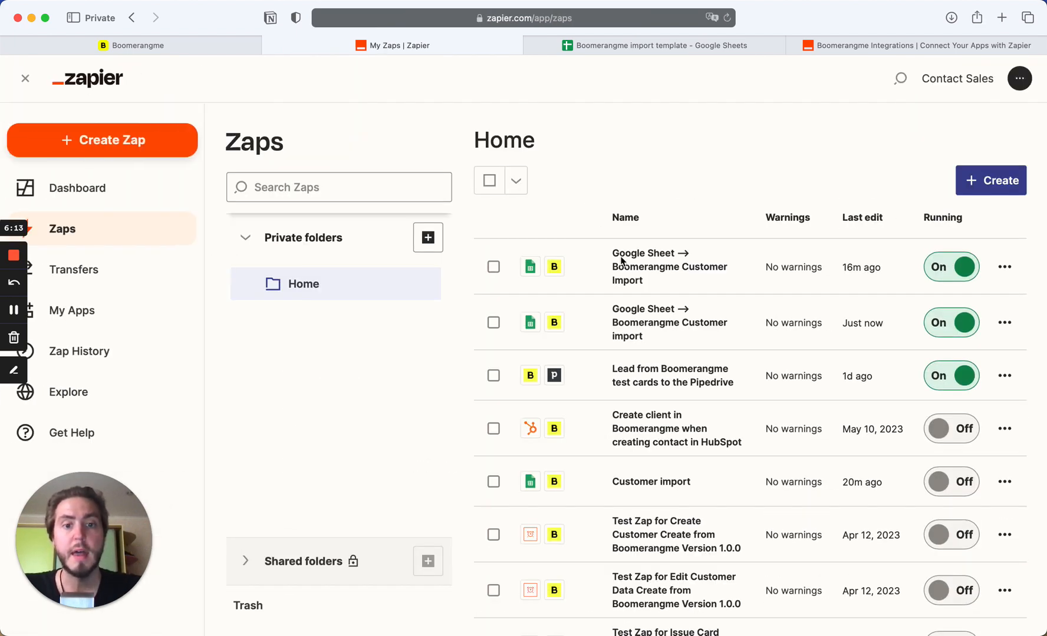
click(663, 323)
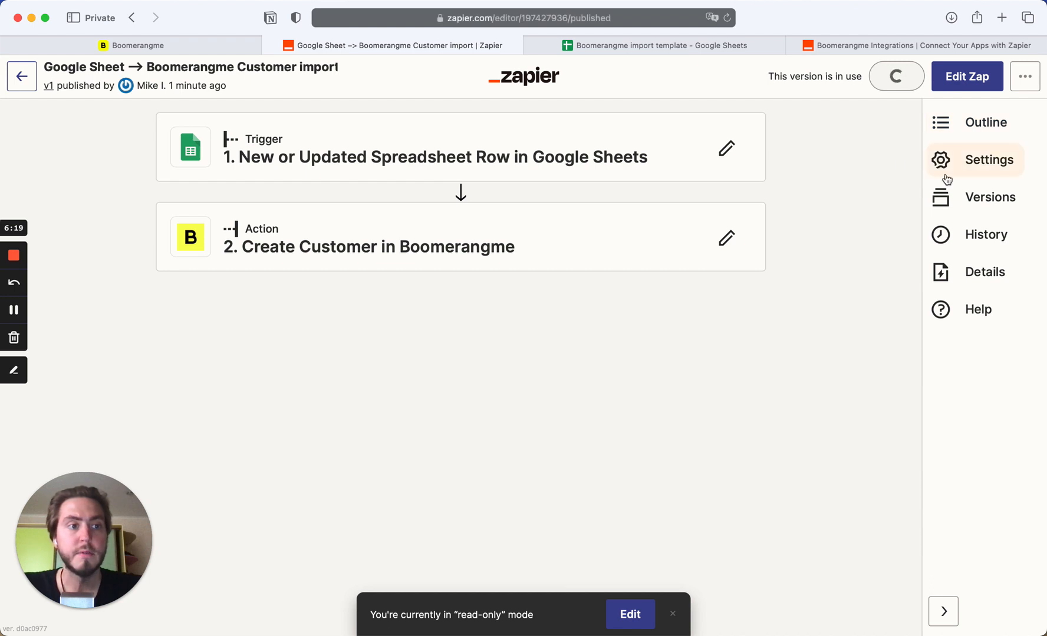
Open the Zap's history and check its task usage and Zap runs
click(971, 238)
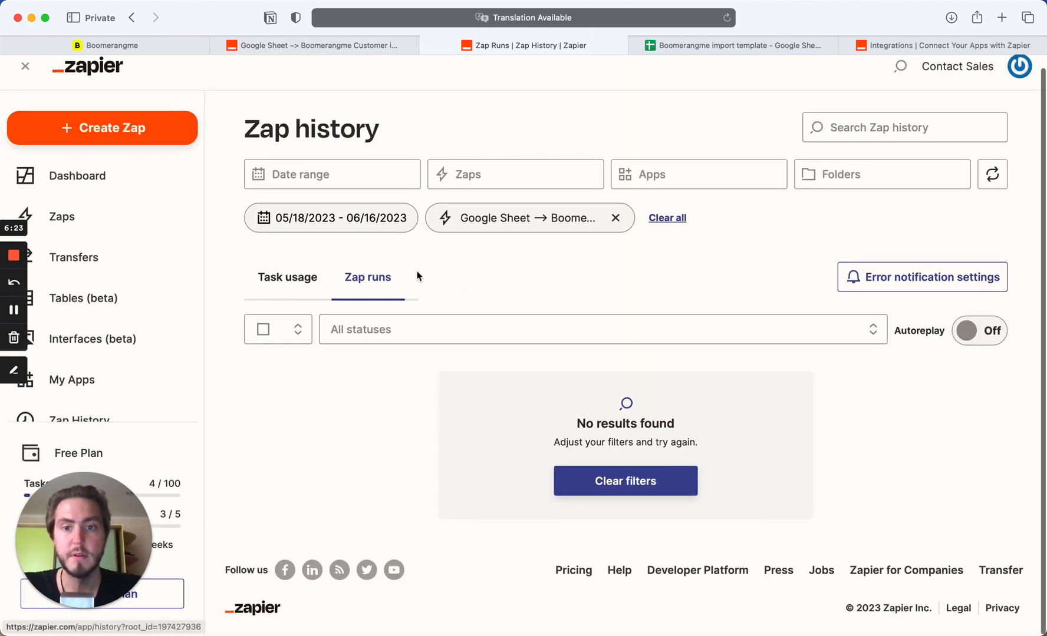
click(310, 282)
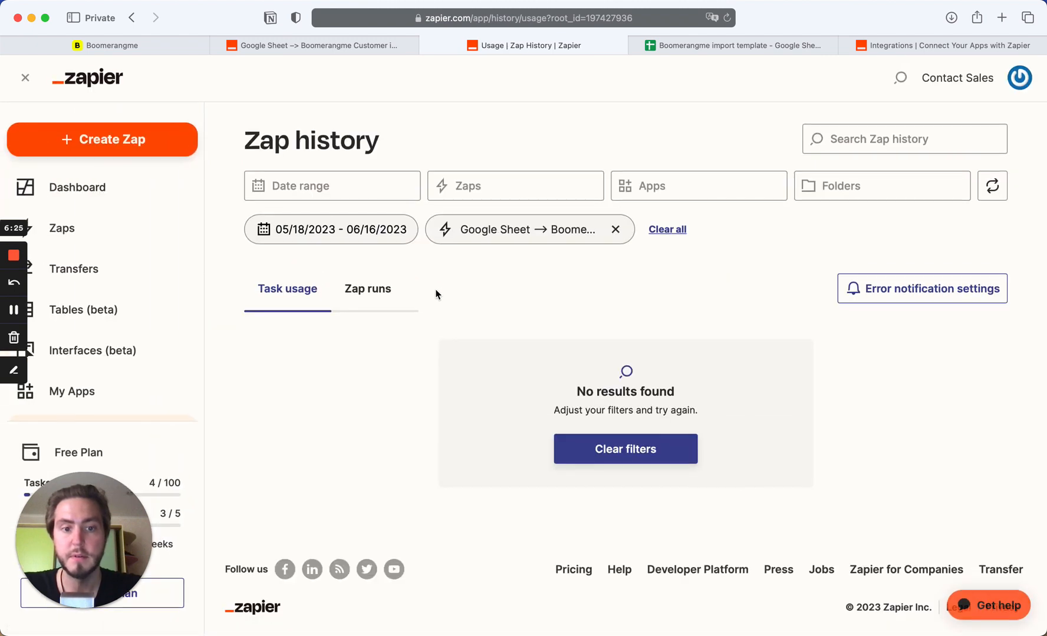
click(354, 288)
scroll(491, 368, down, 1)
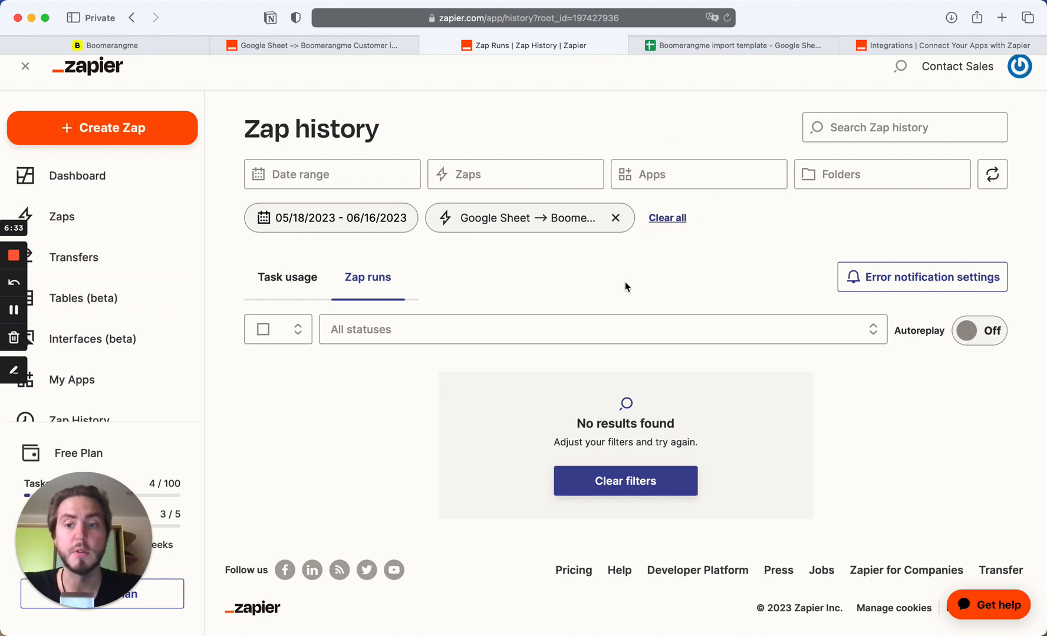
Switch to the Boomerangme web app
click(165, 46)
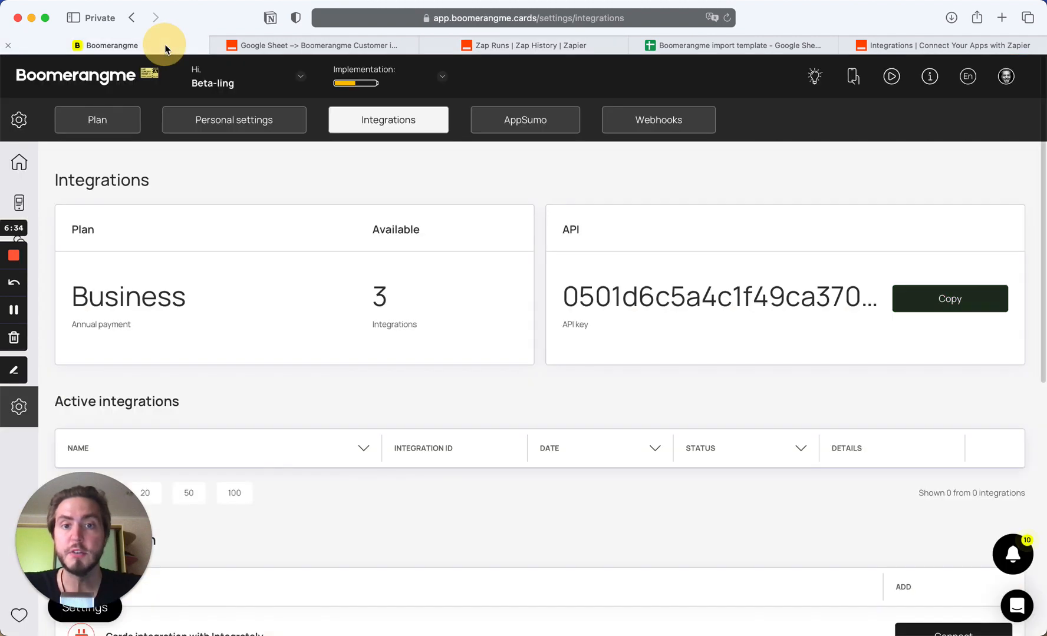